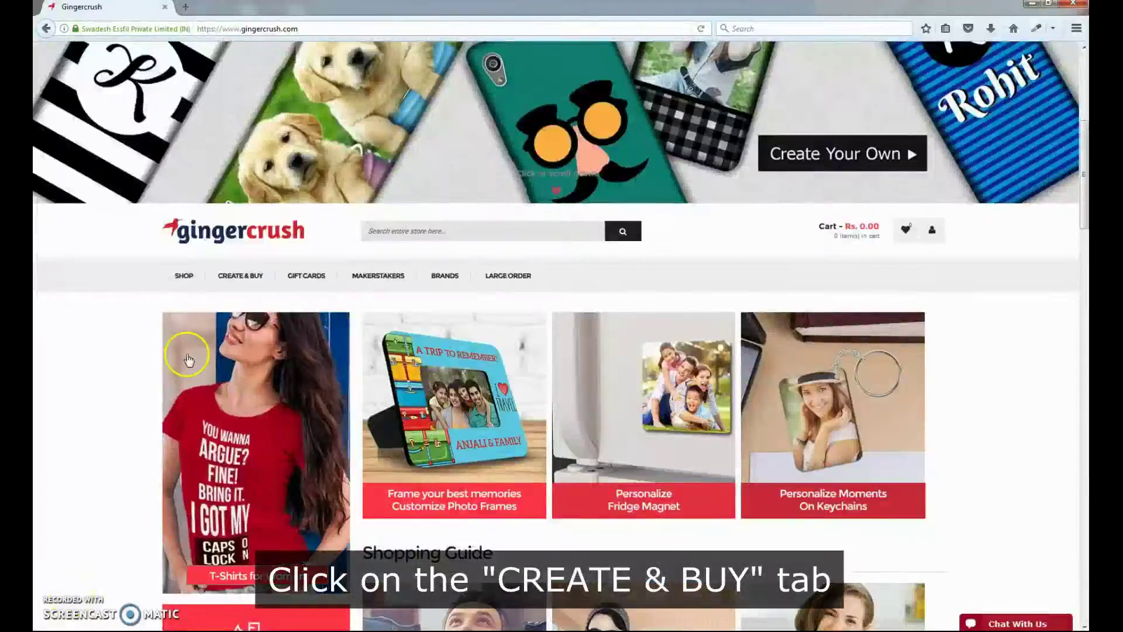
- Go to Create & Buy and open the Pendrives category under Office Products
mouse_move(239, 275)
click(225, 278)
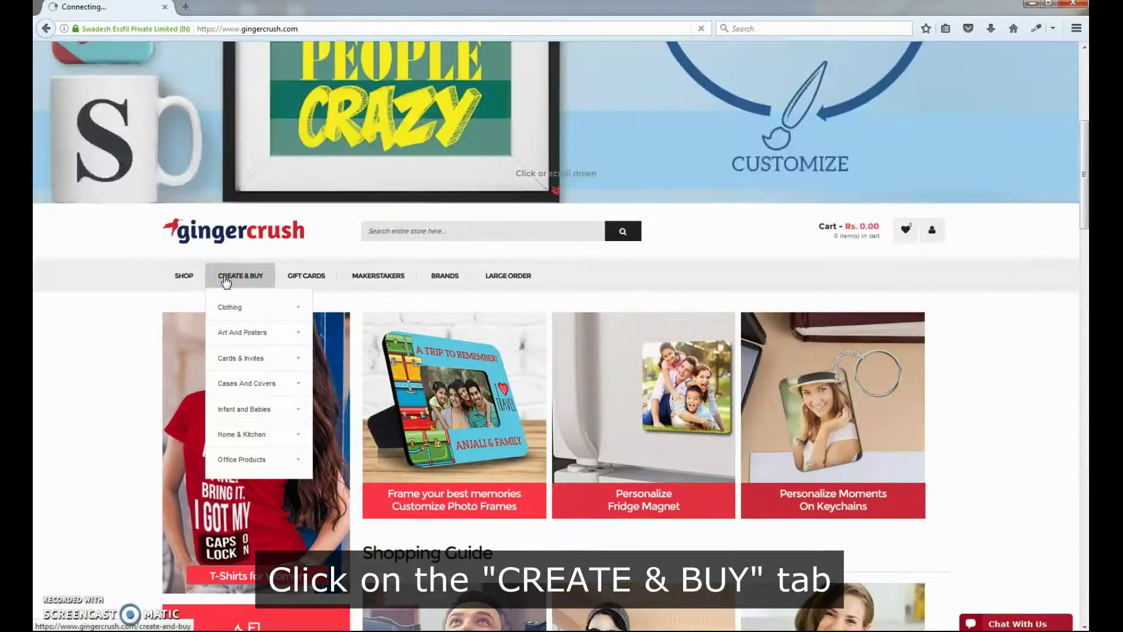
scroll(227, 282, down, 5)
scroll(228, 283, down, 5)
scroll(228, 283, down, 2)
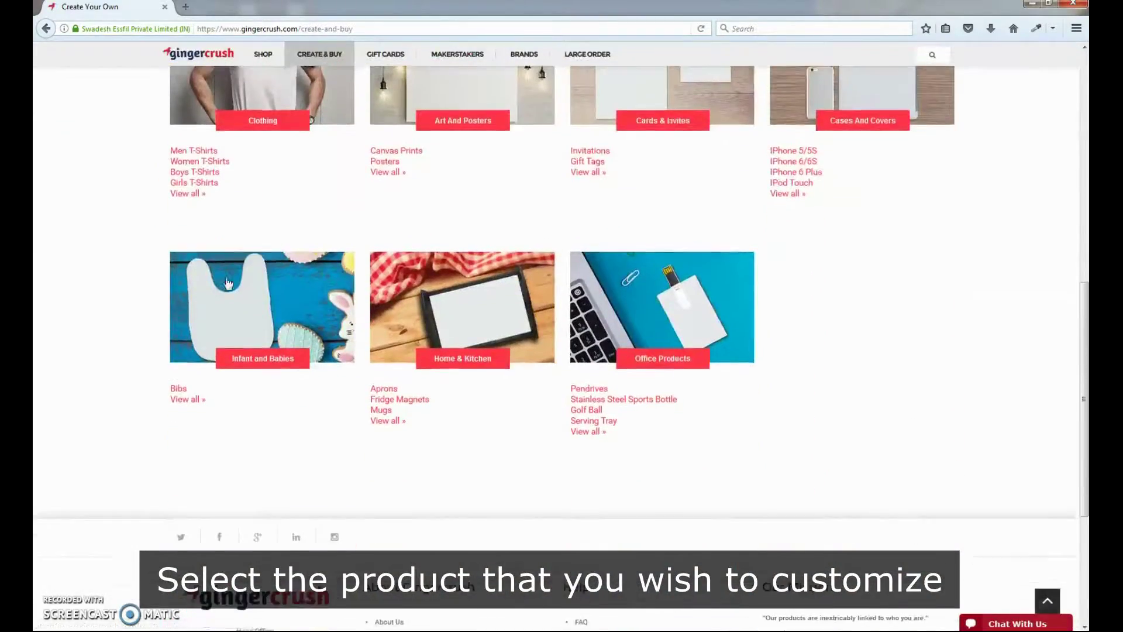
click(554, 311)
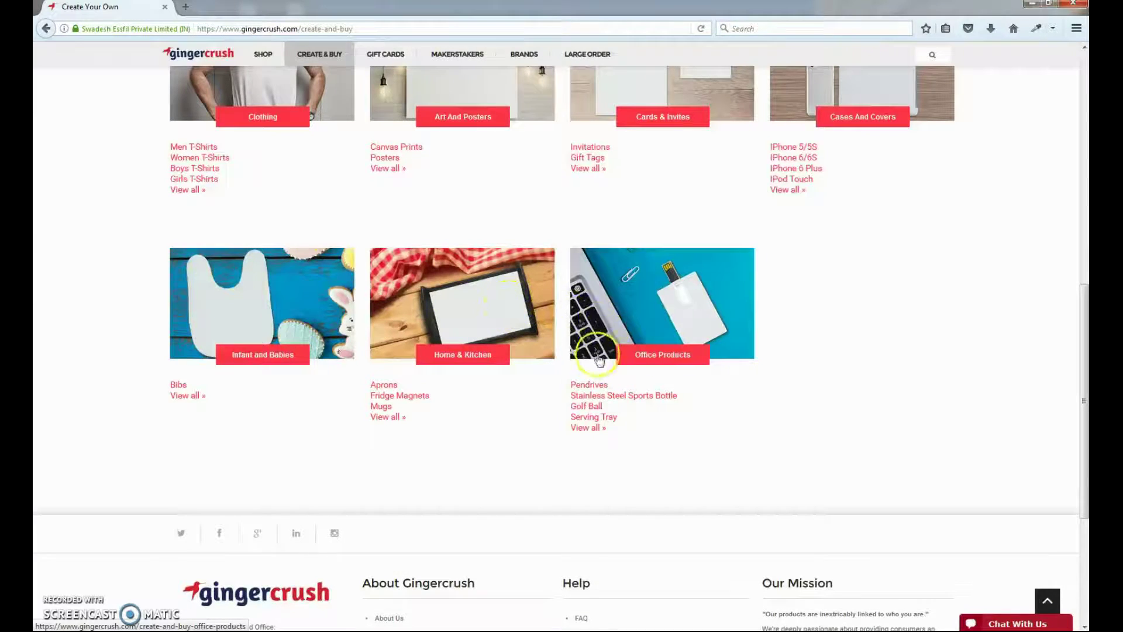
- Open the Create Your Own blank pendrive (Rs. 699.00, 16GB) from the templates
scroll(584, 386, down, 3)
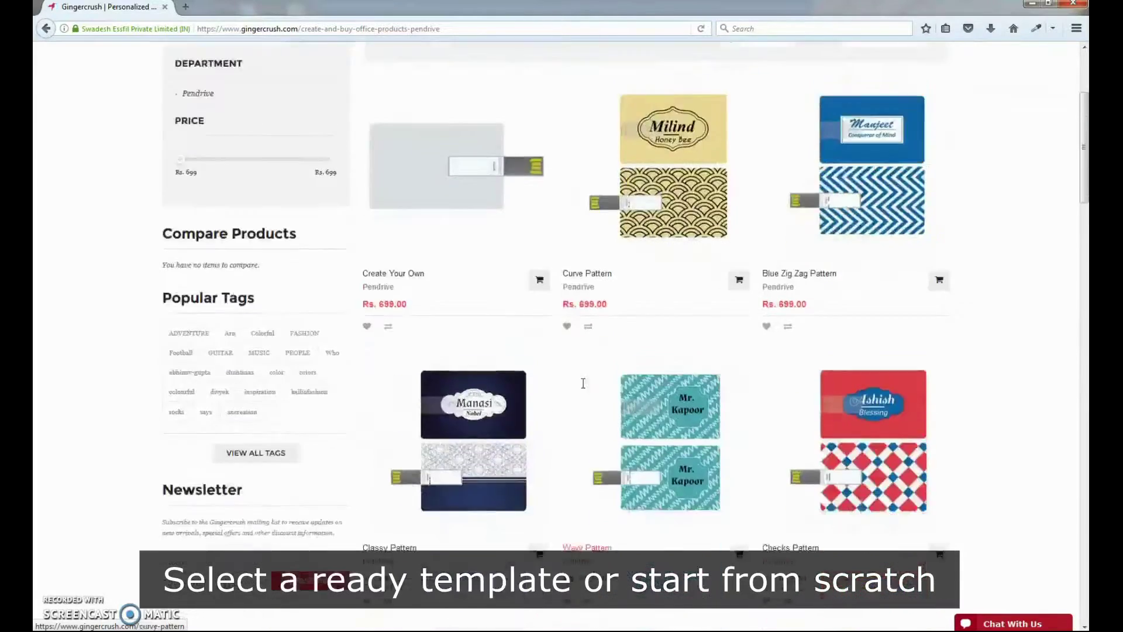
scroll(584, 386, down, 3)
scroll(584, 386, down, 2)
scroll(584, 386, down, 2)
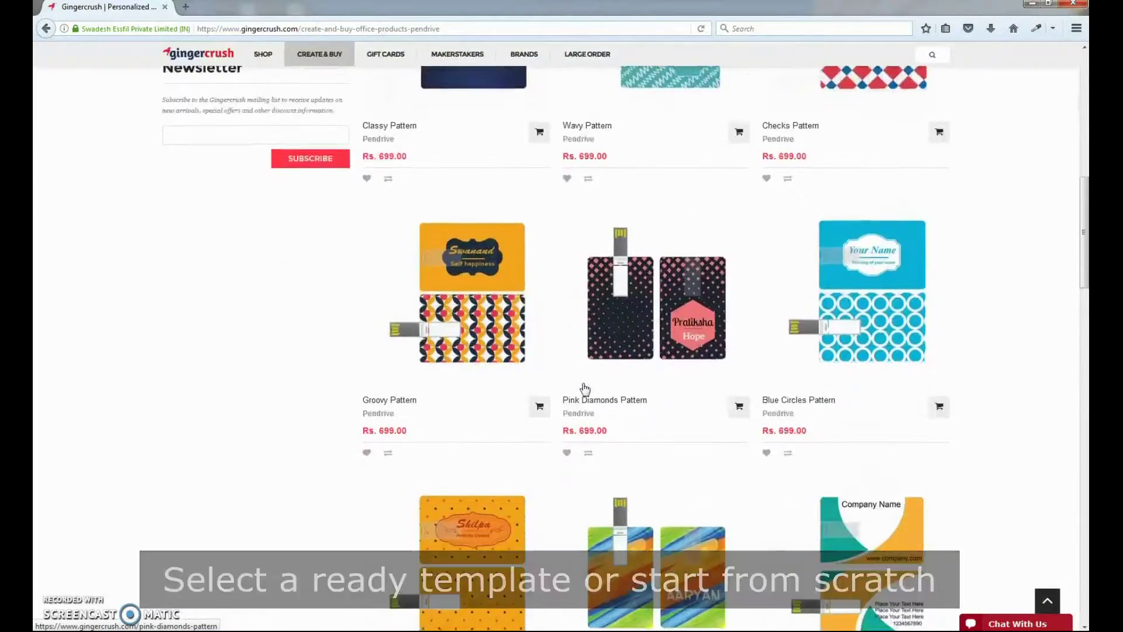
scroll(584, 386, down, 2)
scroll(583, 386, down, 2)
scroll(585, 388, down, 2)
scroll(585, 388, down, 2)
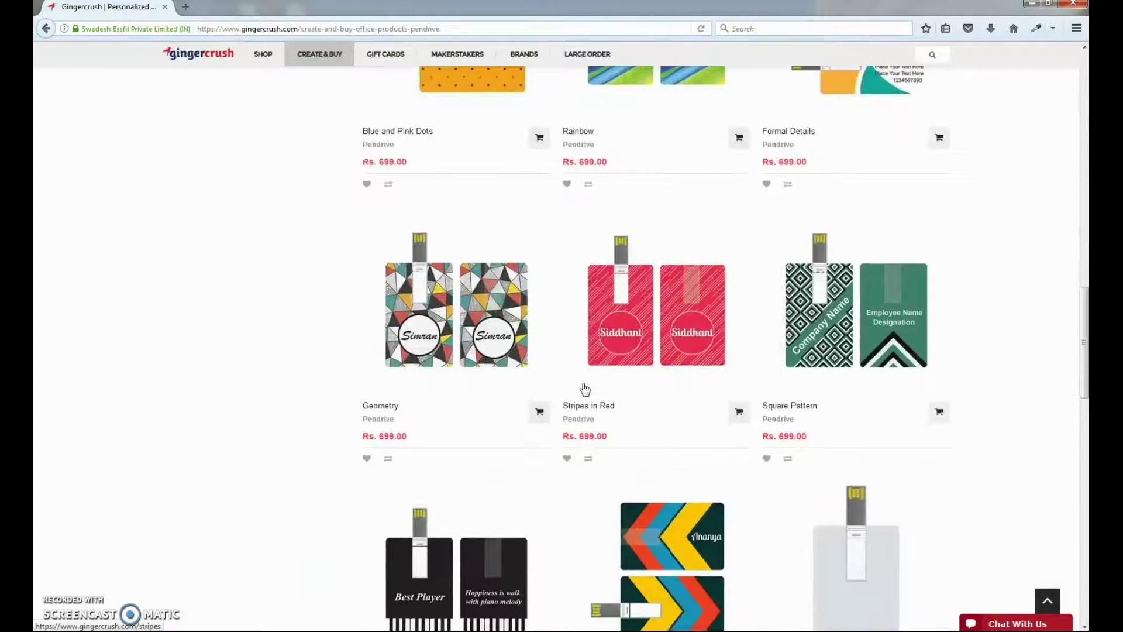
scroll(585, 389, down, 1)
click(838, 499)
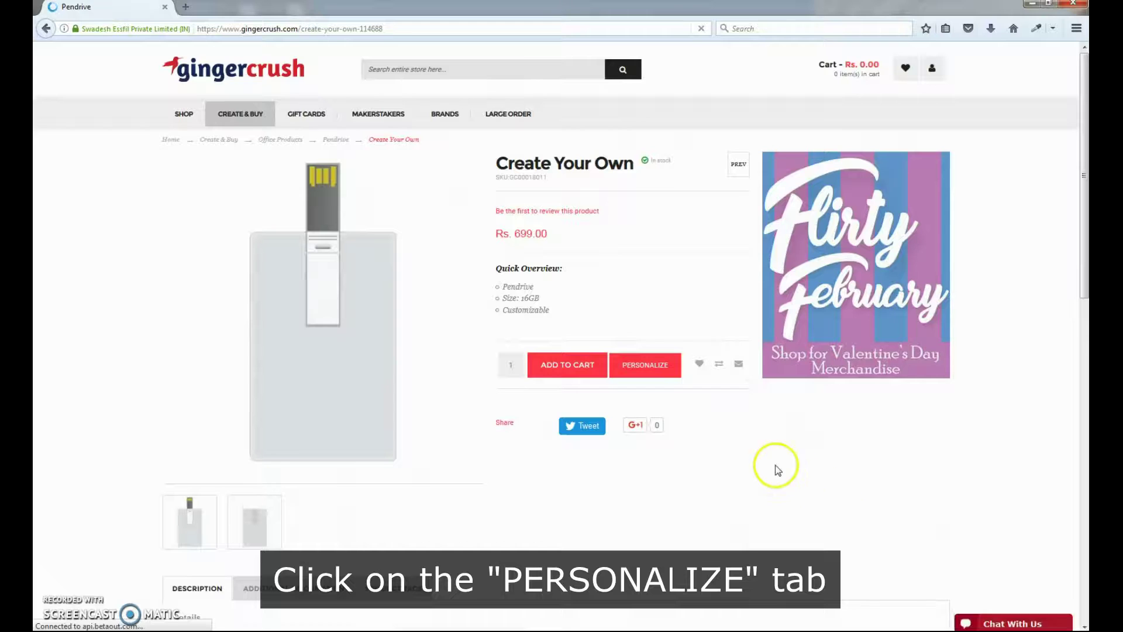
- Add a black rectangle shape, rotate it 90° and stretch it over the whole card
click(653, 379)
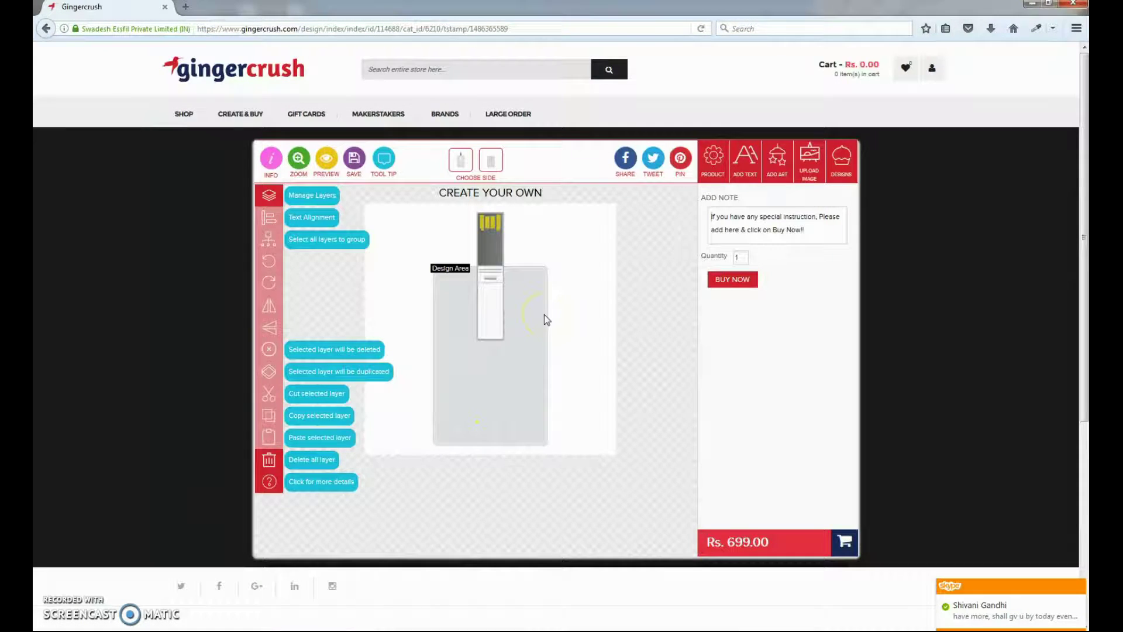
click(777, 161)
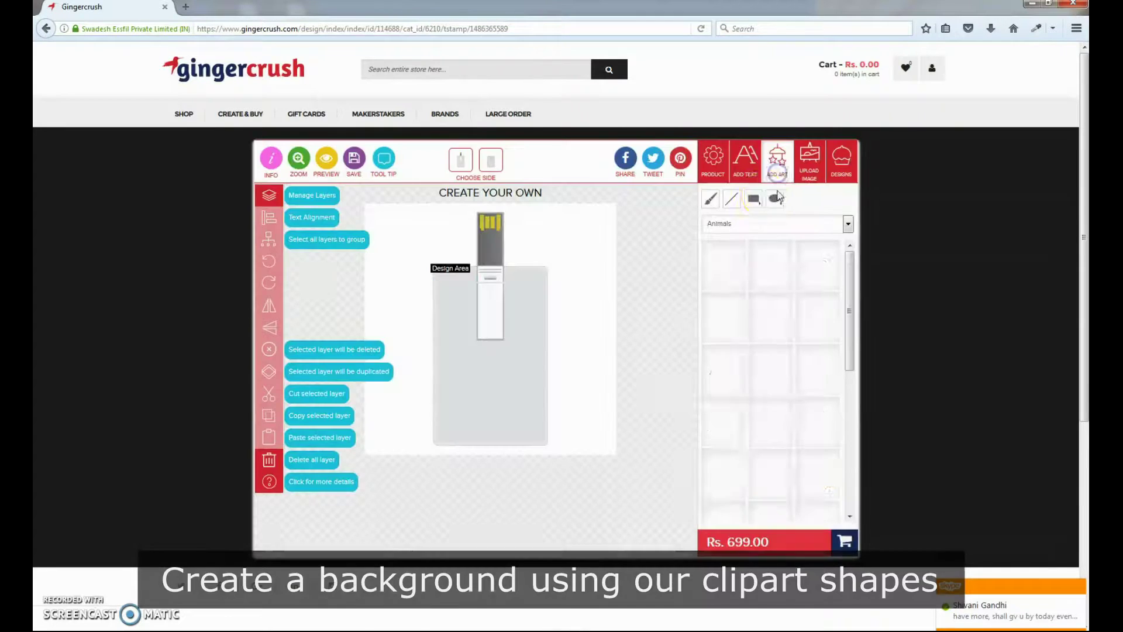
click(755, 199)
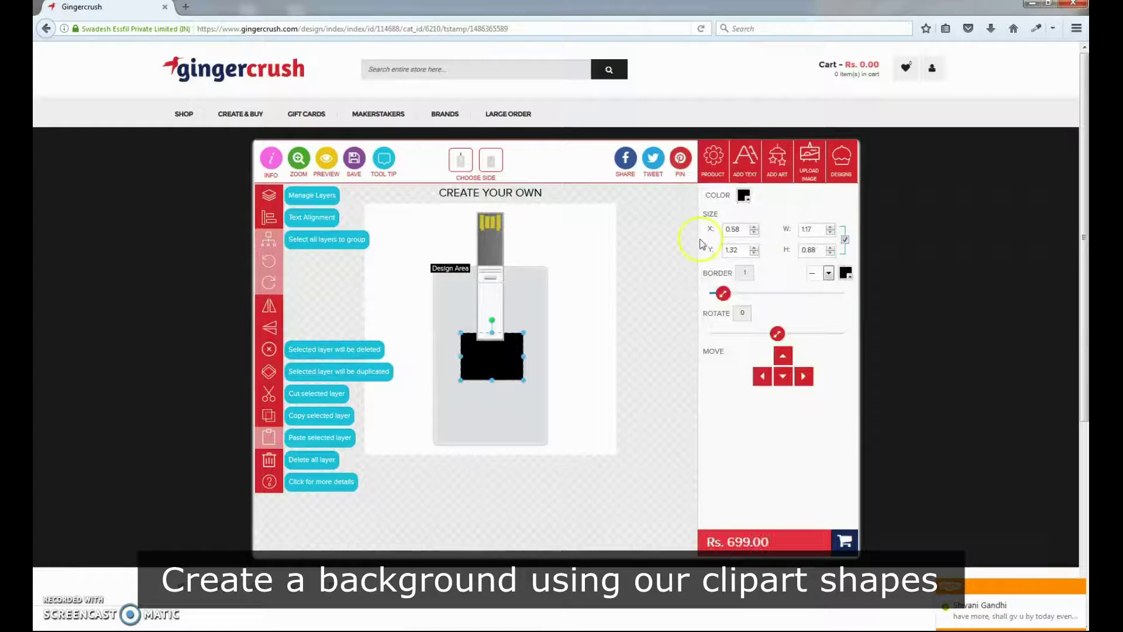
drag(493, 318, 534, 360)
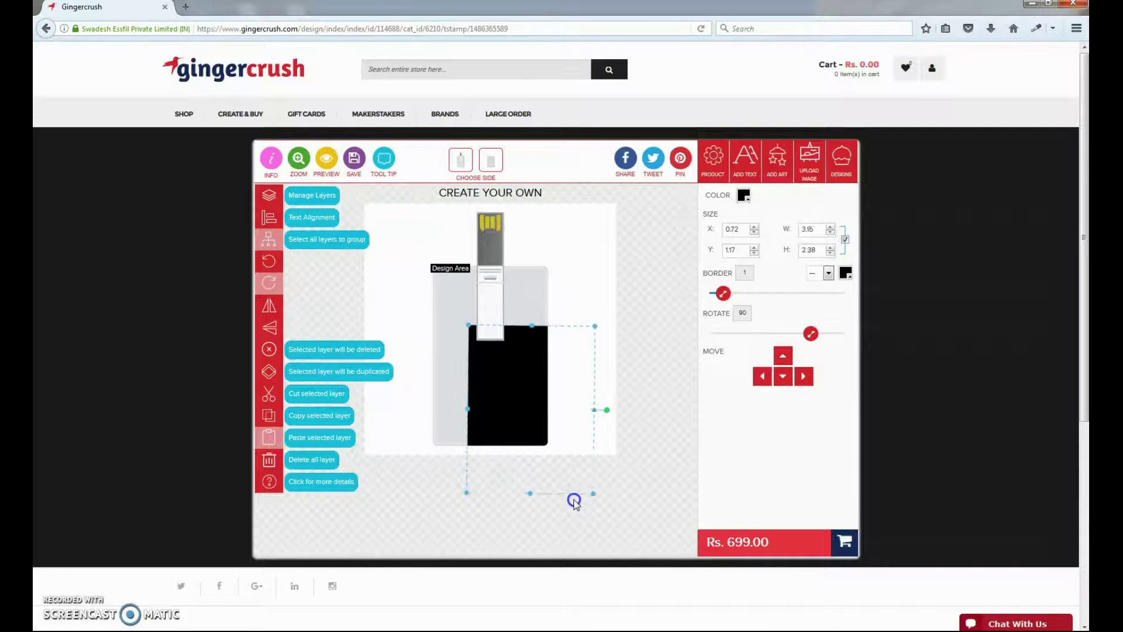
drag(514, 389, 579, 517)
mouse_move(529, 414)
mouse_down()
mouse_move(454, 333)
mouse_move(463, 329)
mouse_up()
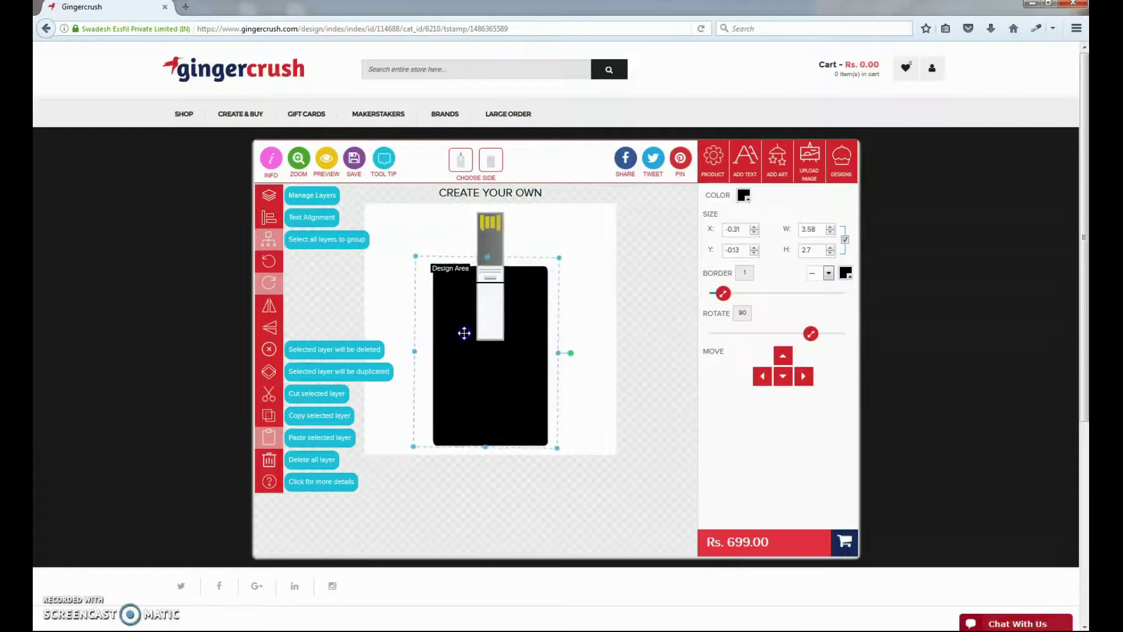
- Recolour the background rectangle bright yellow by shifting the orange hue toward yellow
click(652, 242)
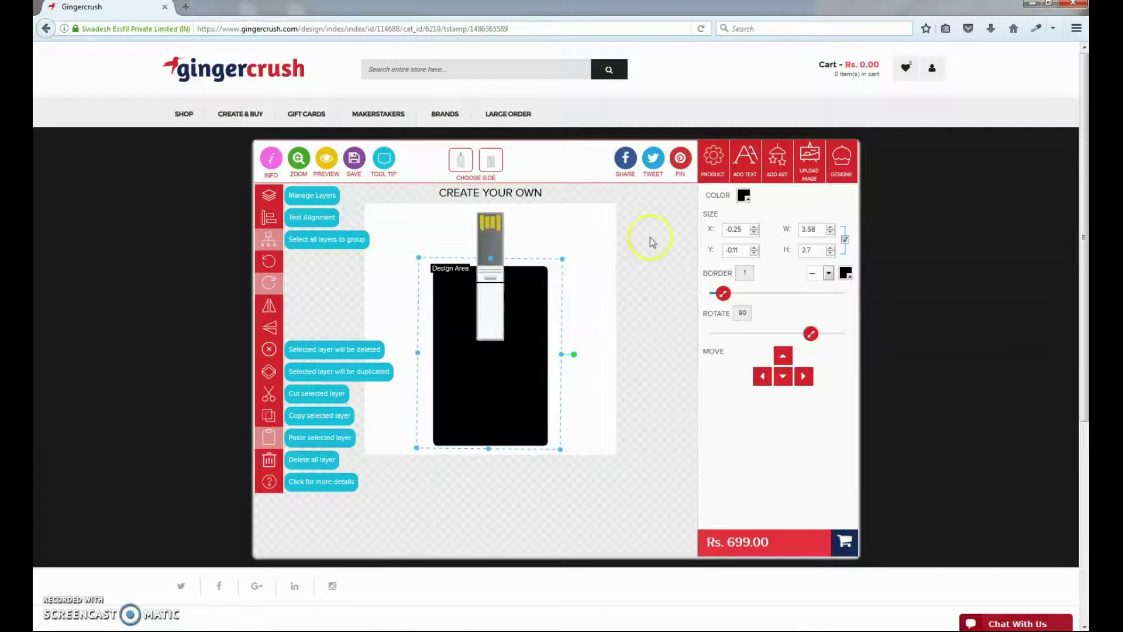
click(743, 195)
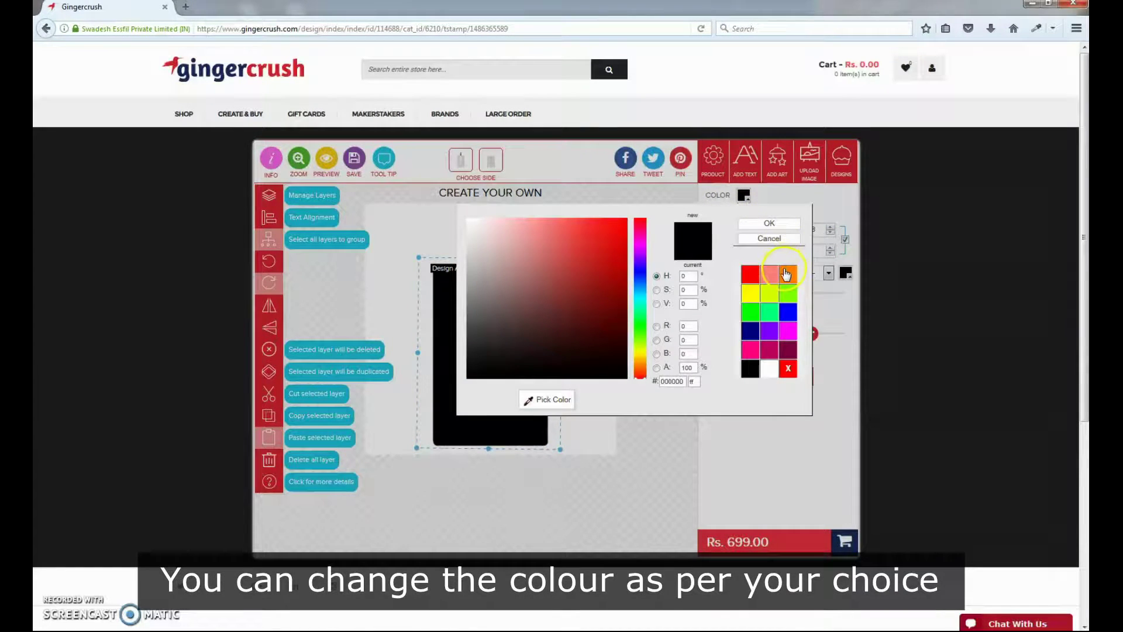
click(787, 274)
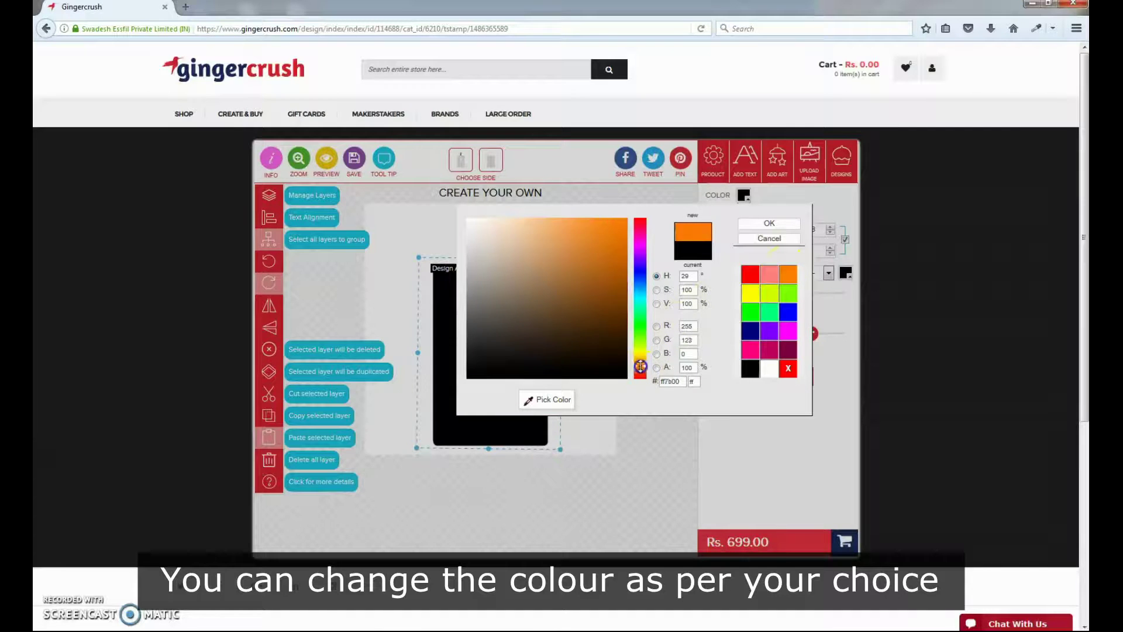
drag(640, 366, 643, 353)
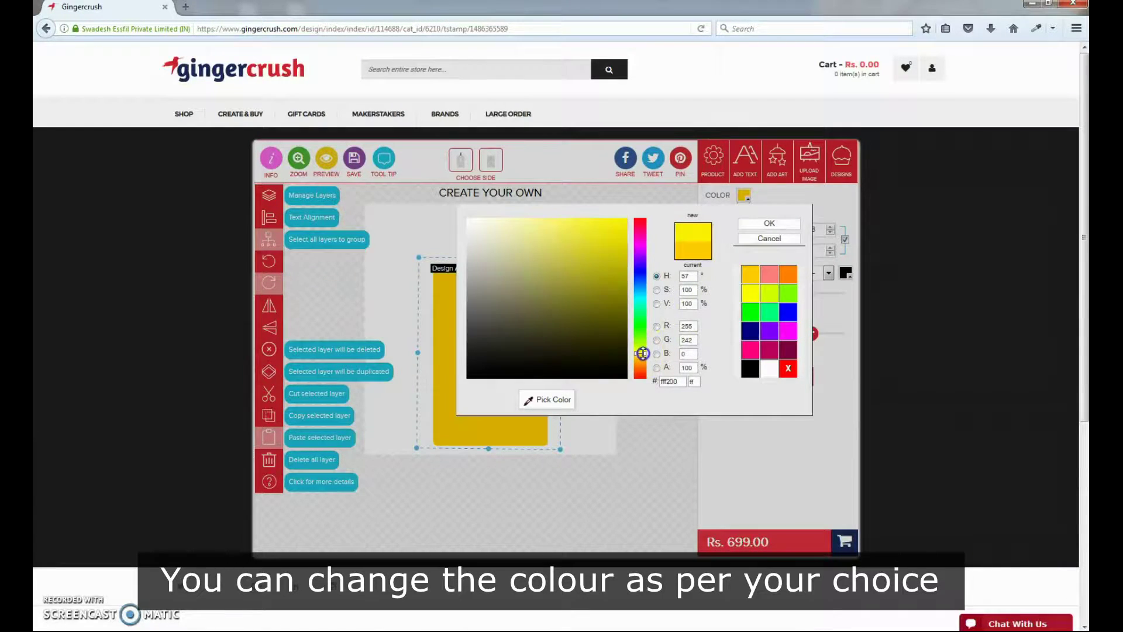
click(752, 226)
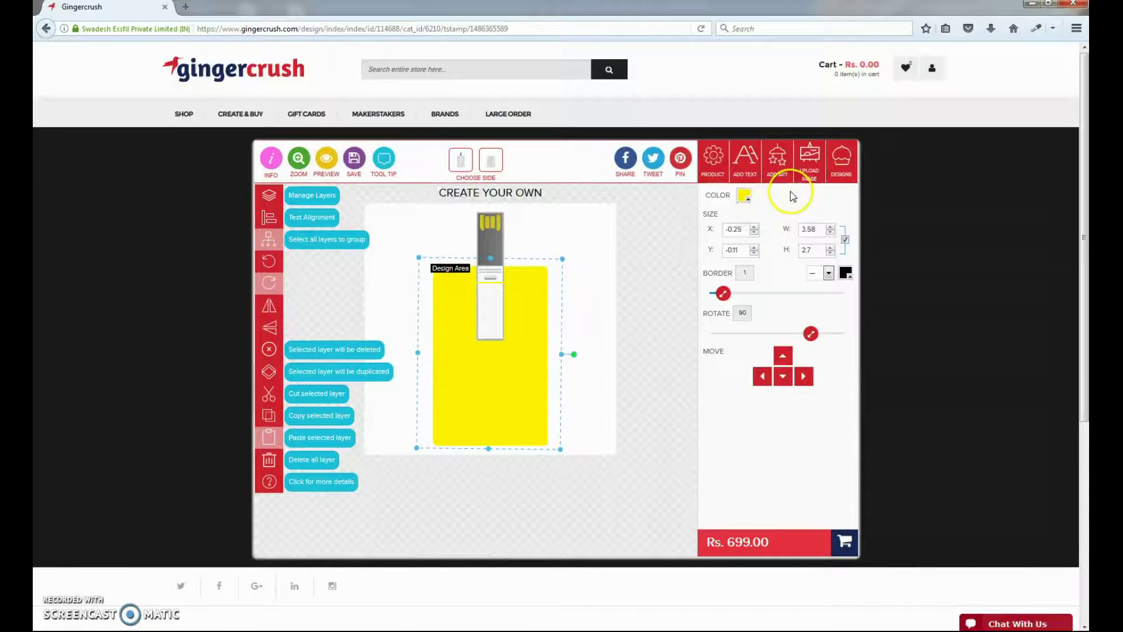
click(745, 180)
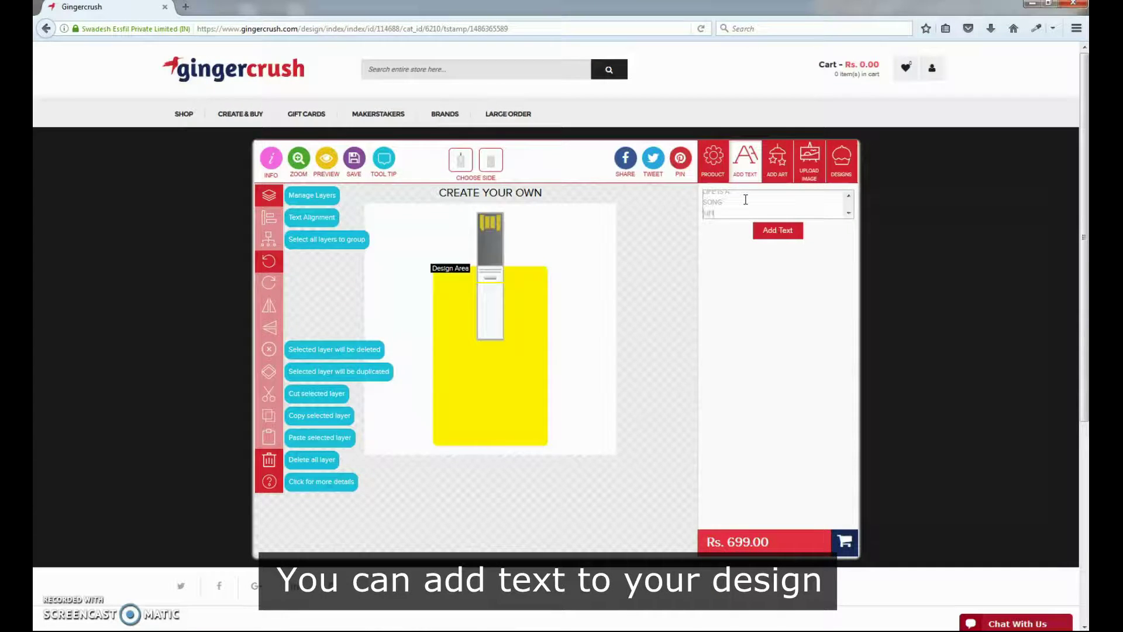
- Add centre-aligned 'LIFE IS A SONG SING IT!', enlarged to 1.16 × 0.95 and moved lower
click(767, 242)
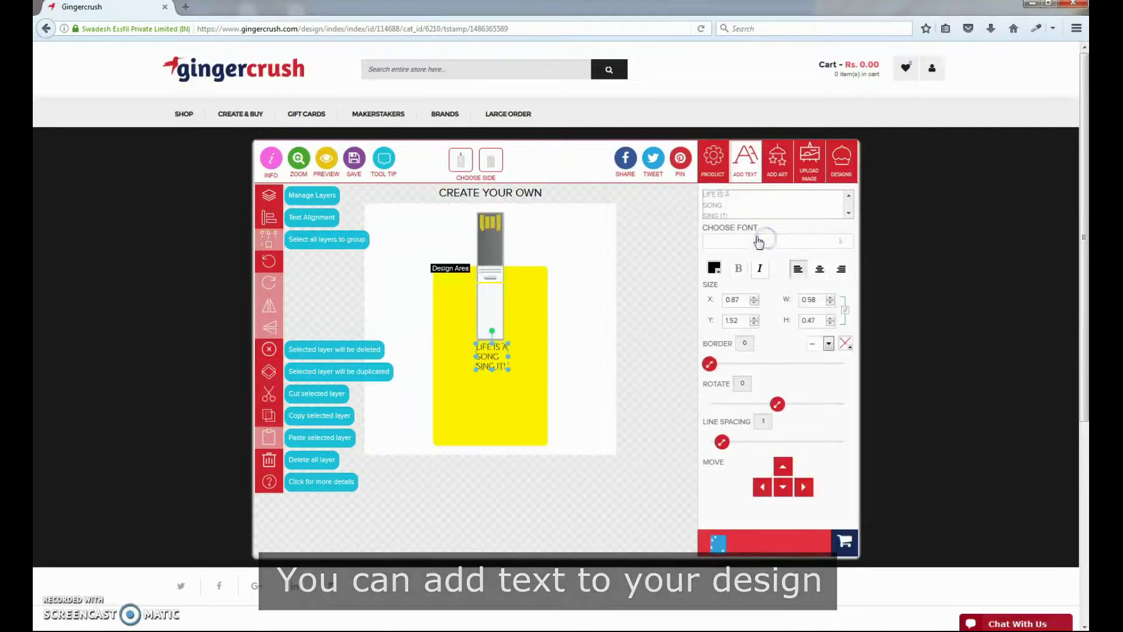
click(819, 268)
mouse_move(511, 373)
mouse_down()
mouse_move(534, 398)
mouse_move(515, 388)
mouse_up()
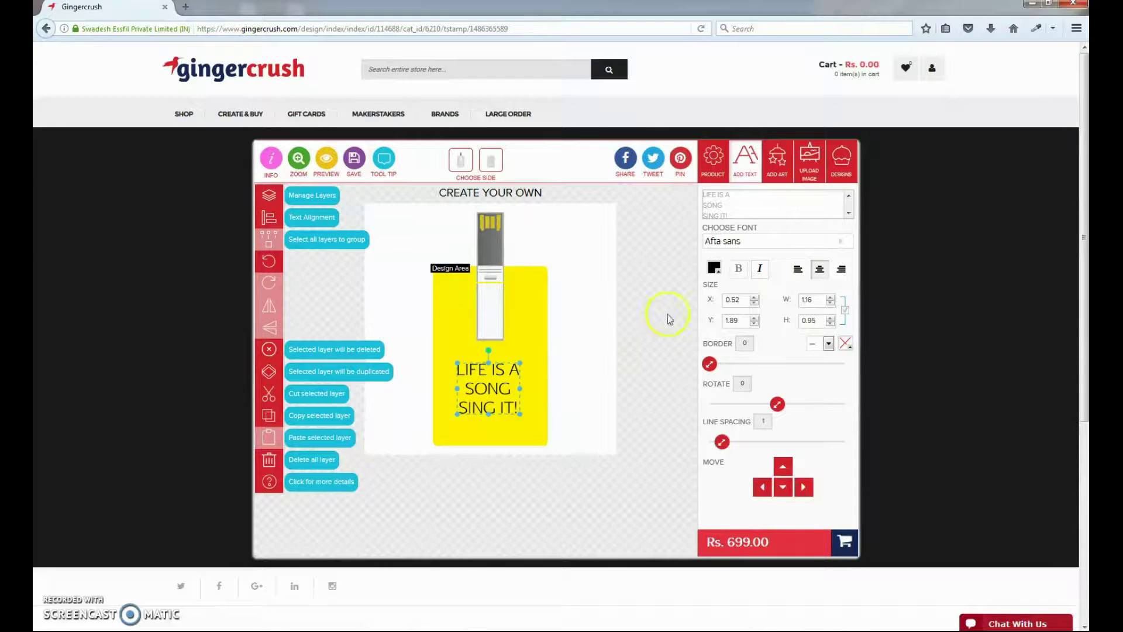
- Set the slogan to the ICE KINGDOM font in orange
click(725, 240)
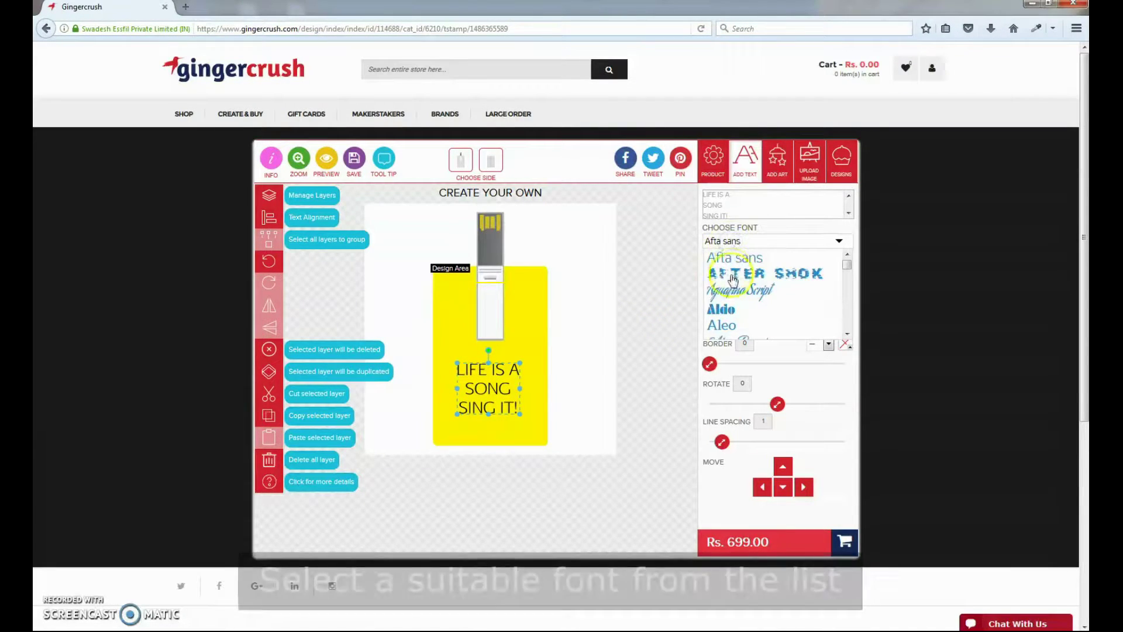
scroll(736, 298, down, 3)
scroll(736, 298, down, 3)
scroll(736, 299, down, 3)
scroll(736, 298, down, 3)
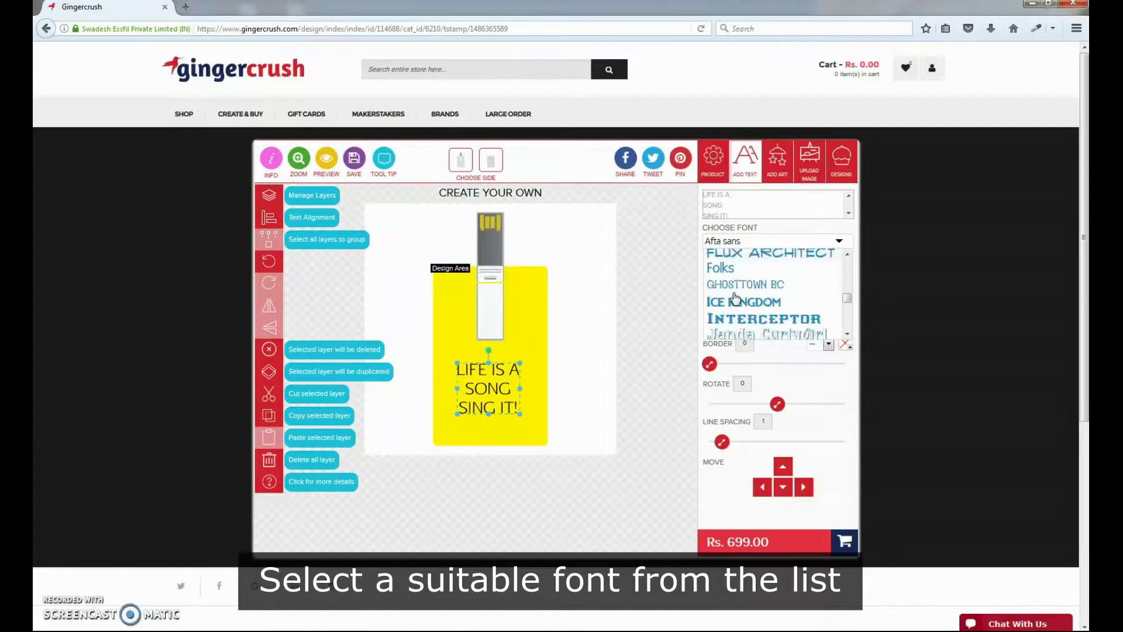
scroll(736, 299, down, 1)
click(735, 292)
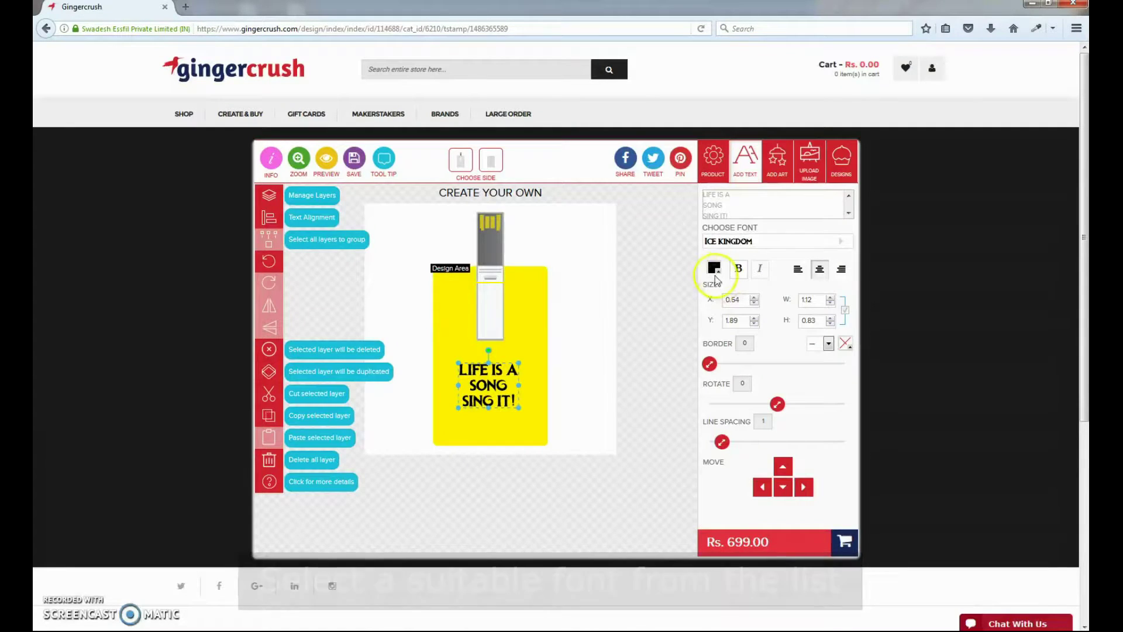
click(715, 270)
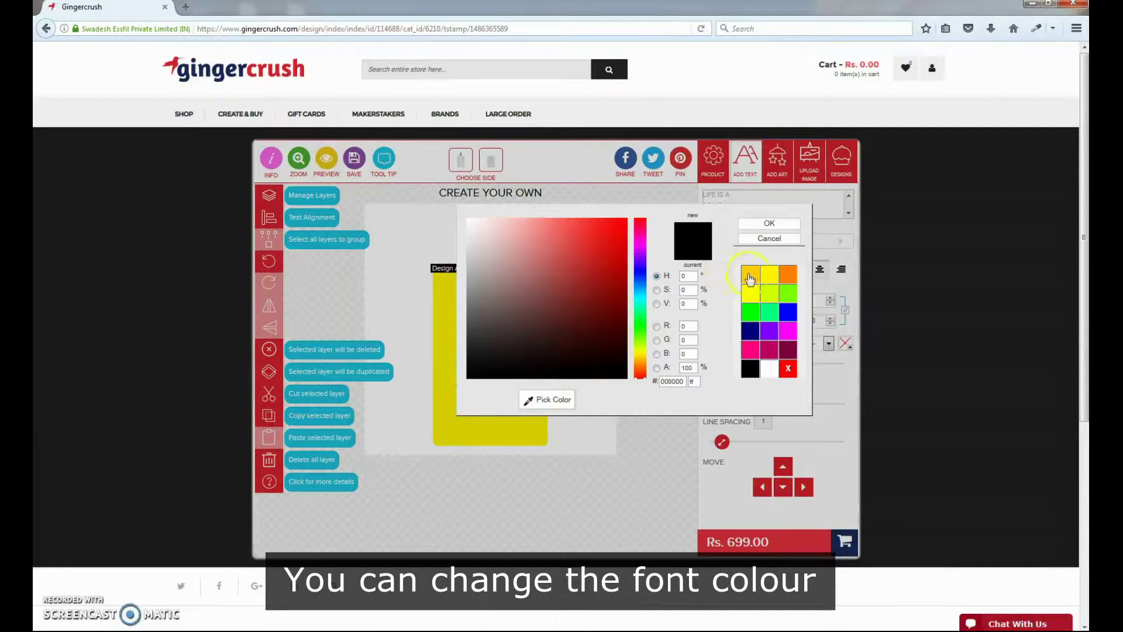
click(787, 273)
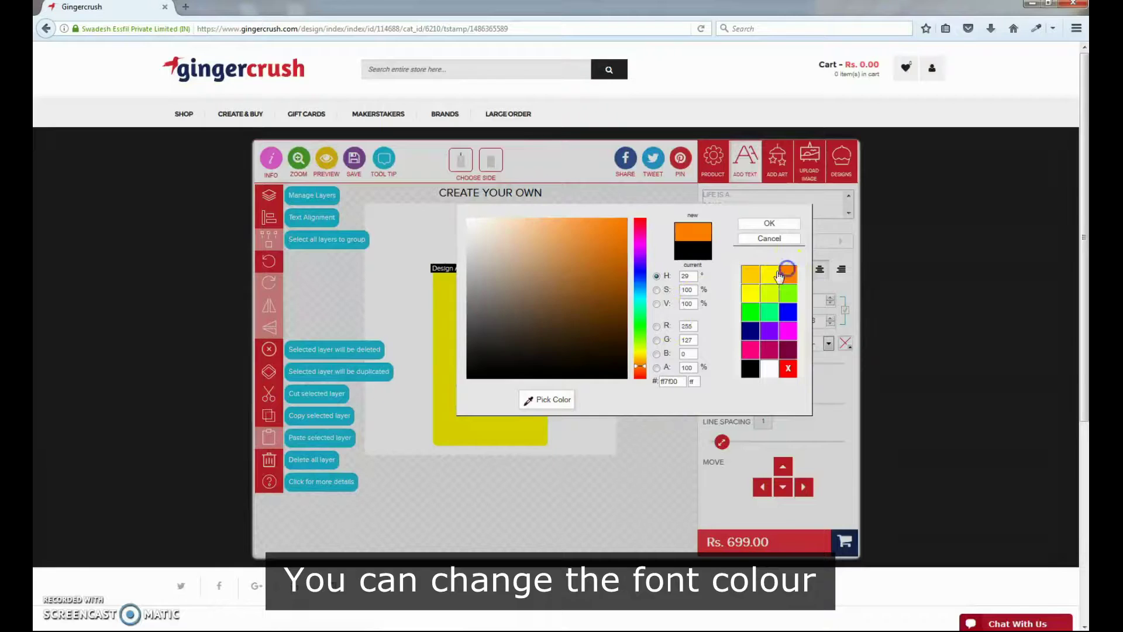
click(760, 223)
- Enlarge the slogan to 1.44 × 1.06 and centre it horizontally on the card
mouse_move(519, 407)
mouse_down()
mouse_move(536, 420)
mouse_move(504, 392)
mouse_up()
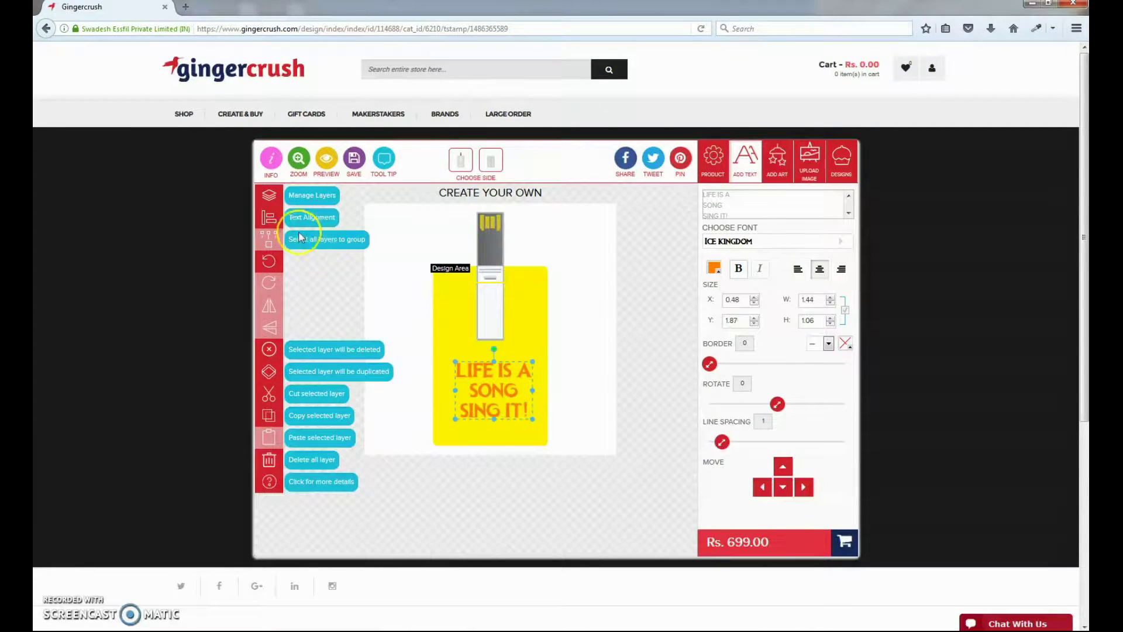
click(270, 221)
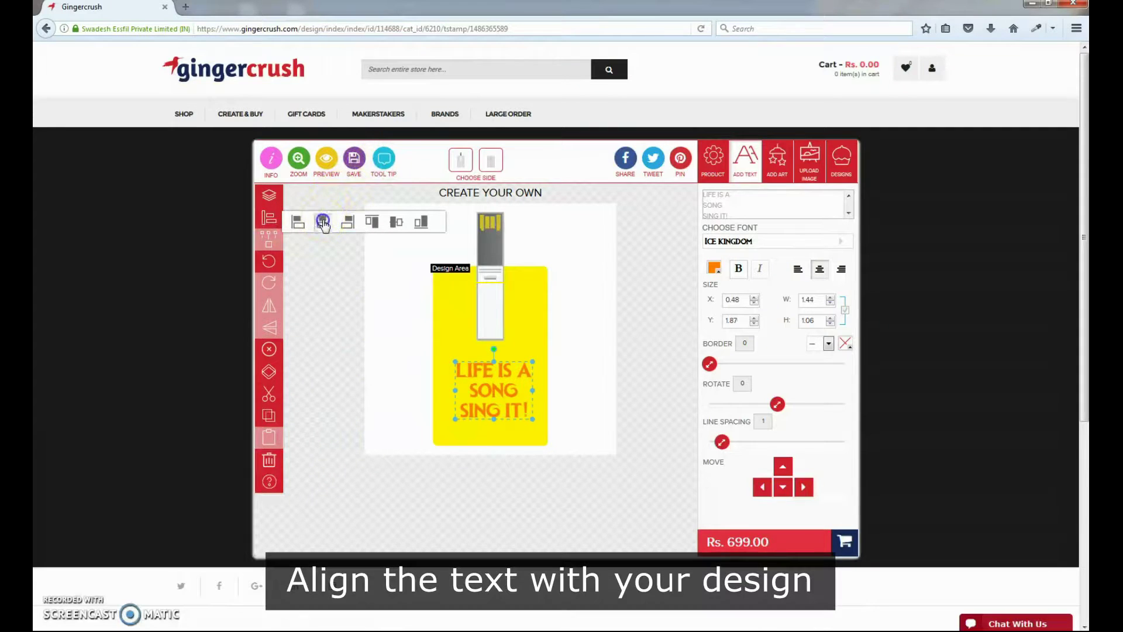
click(323, 222)
click(265, 215)
click(299, 259)
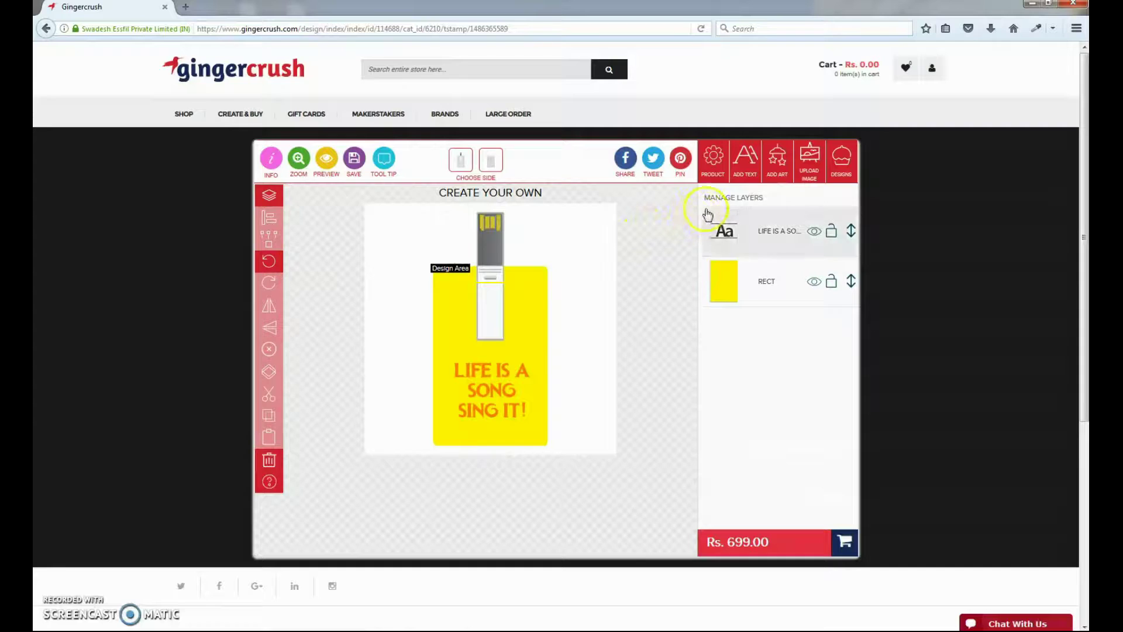
click(778, 169)
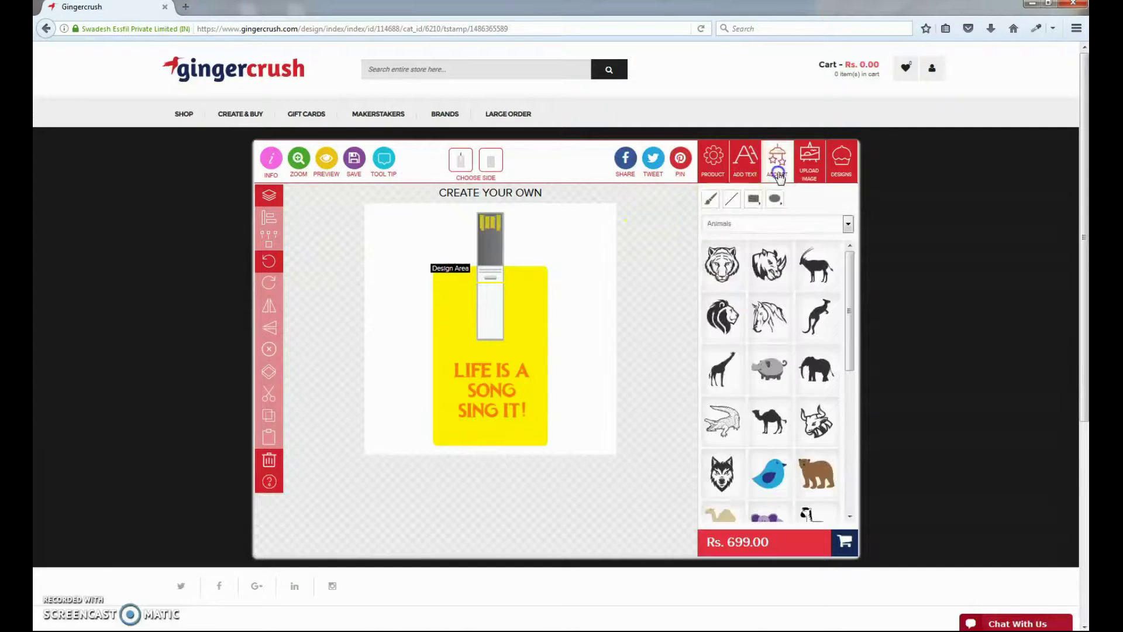
- Add the bird clipart left of 'LIFE' and colour it orange
click(769, 472)
mouse_move(505, 344)
mouse_down()
mouse_move(440, 400)
mouse_move(452, 394)
mouse_up()
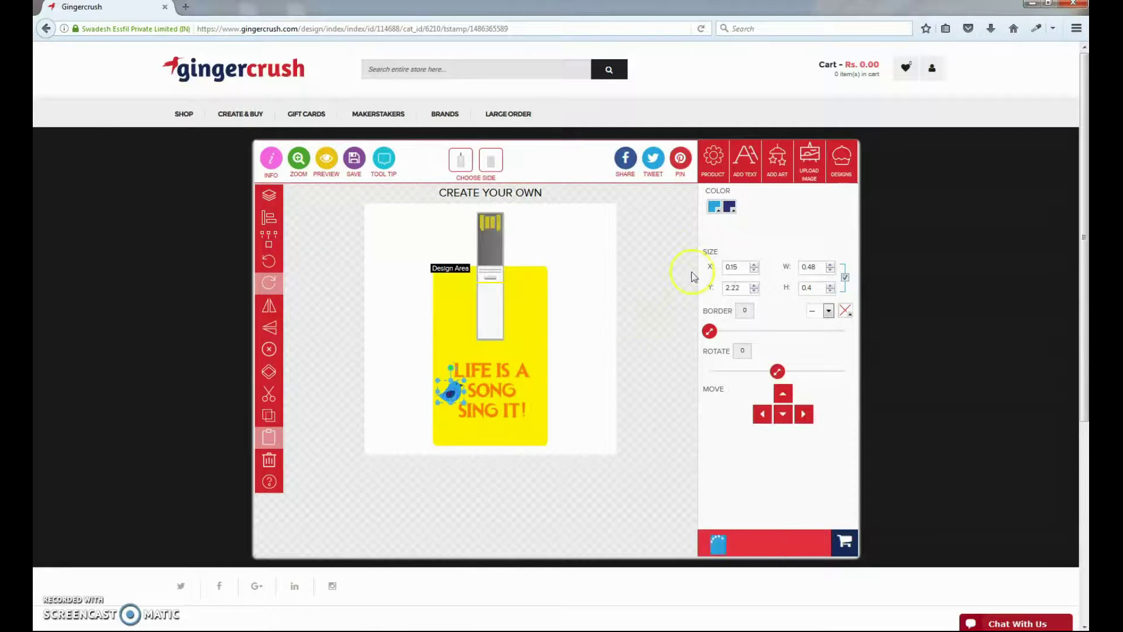
click(716, 207)
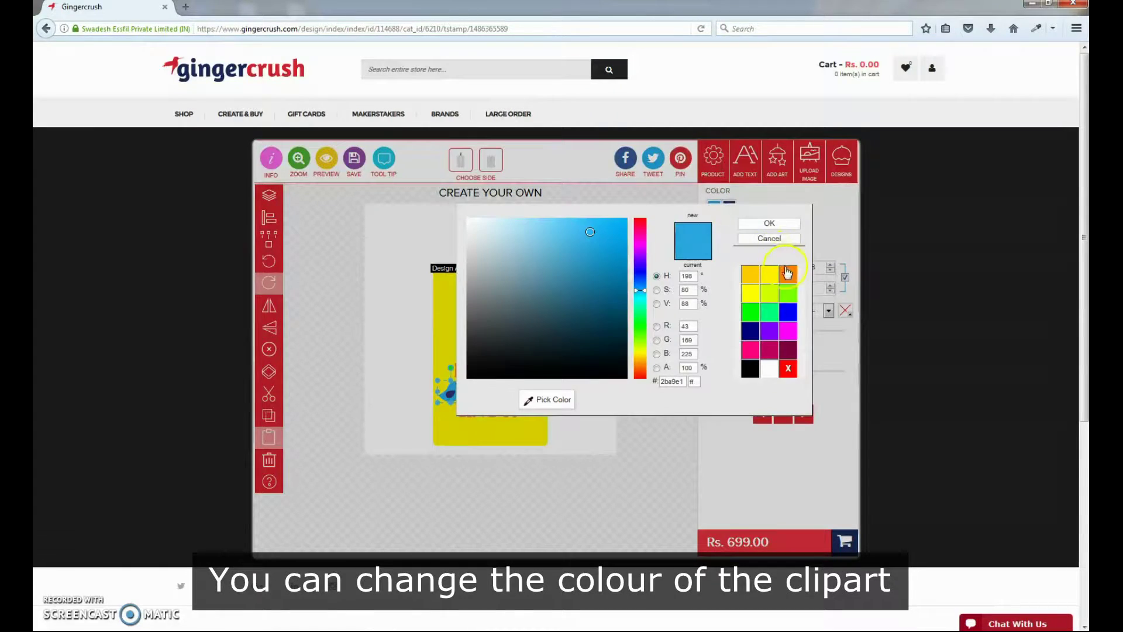
click(787, 273)
click(769, 223)
- Set the bird's second colour to dark brown (844001)
click(730, 204)
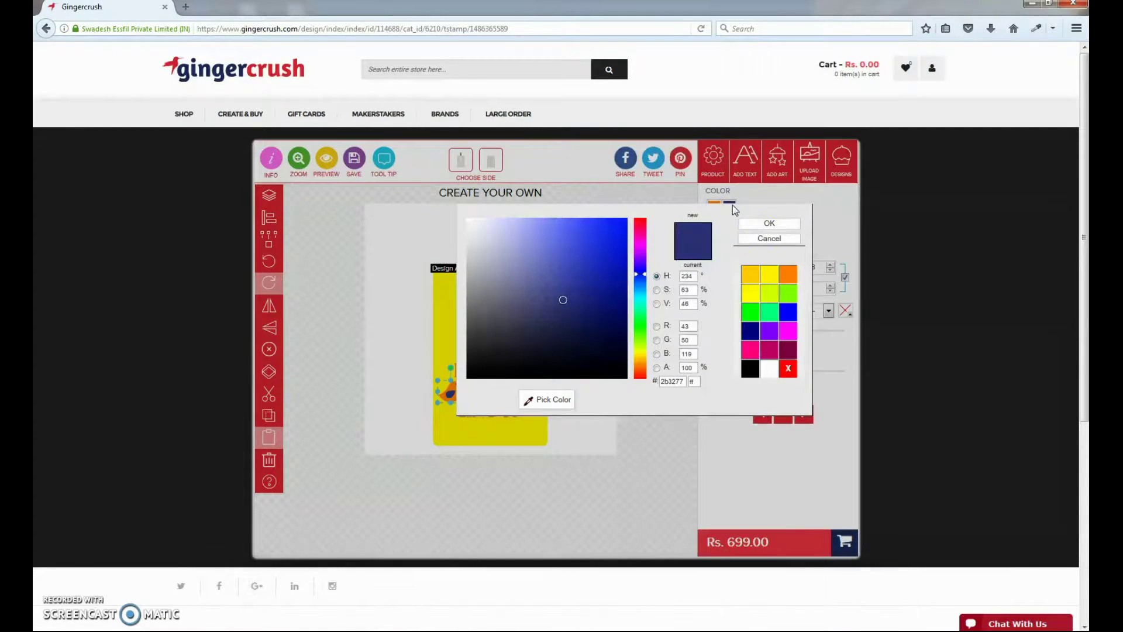
click(787, 273)
click(621, 290)
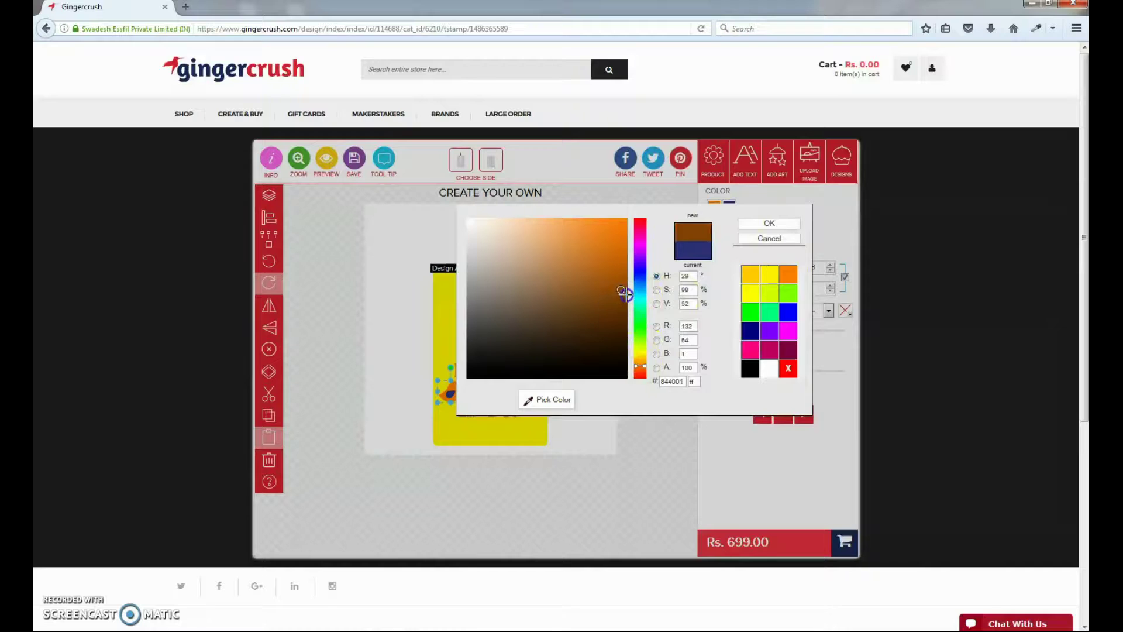
click(755, 225)
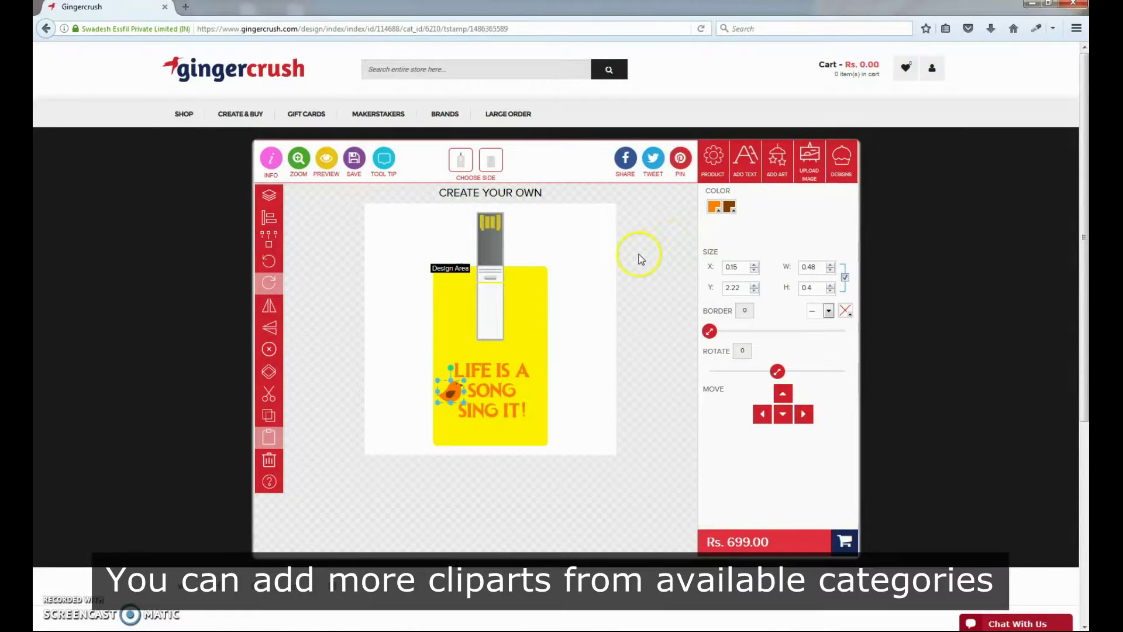
- Add the Music double-note clipart with border 4, shrunk above the slogan
click(778, 169)
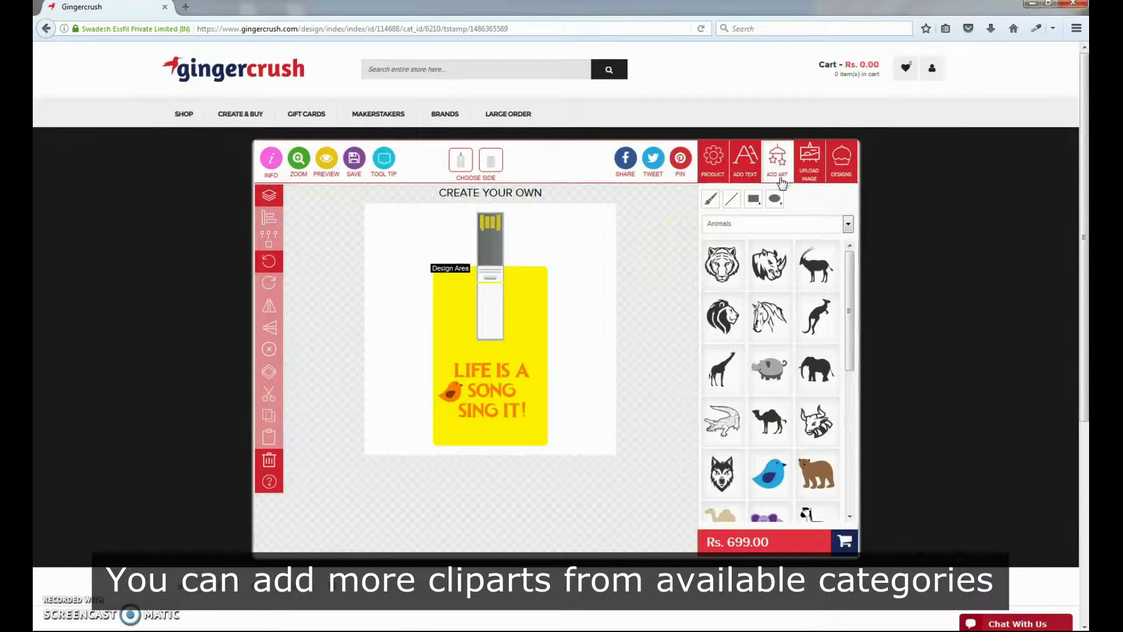
click(764, 225)
scroll(714, 456, down, 2)
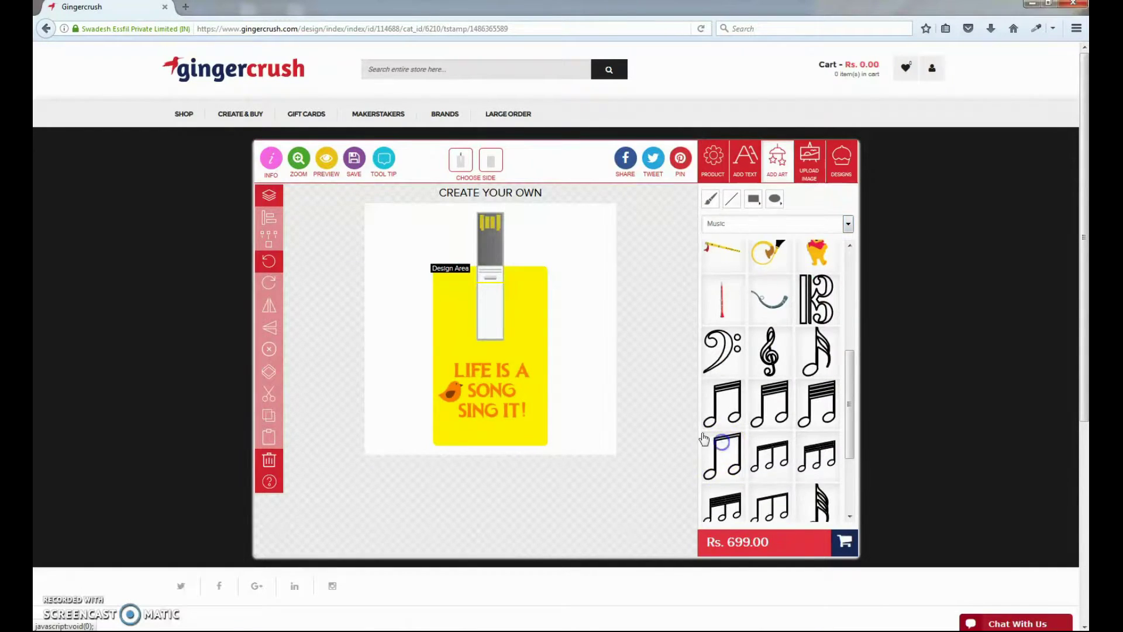
click(704, 439)
drag(813, 294, 770, 295)
mouse_move(508, 337)
mouse_down()
mouse_move(501, 346)
mouse_move(524, 334)
mouse_up()
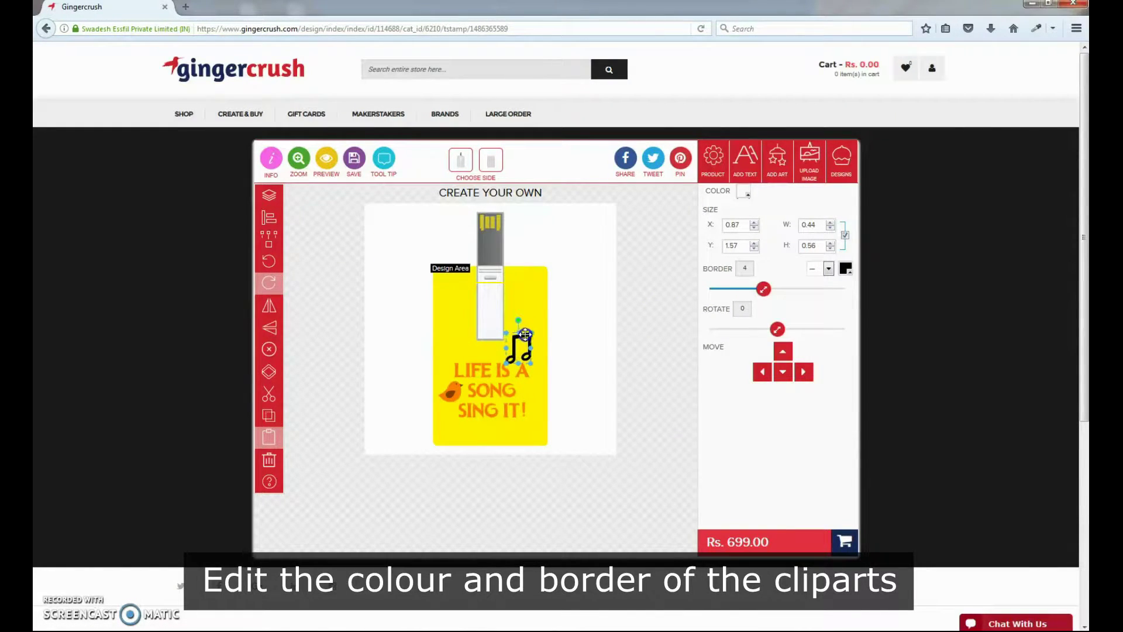
- Colour the music note's border and fill orange and shrink it further
click(845, 268)
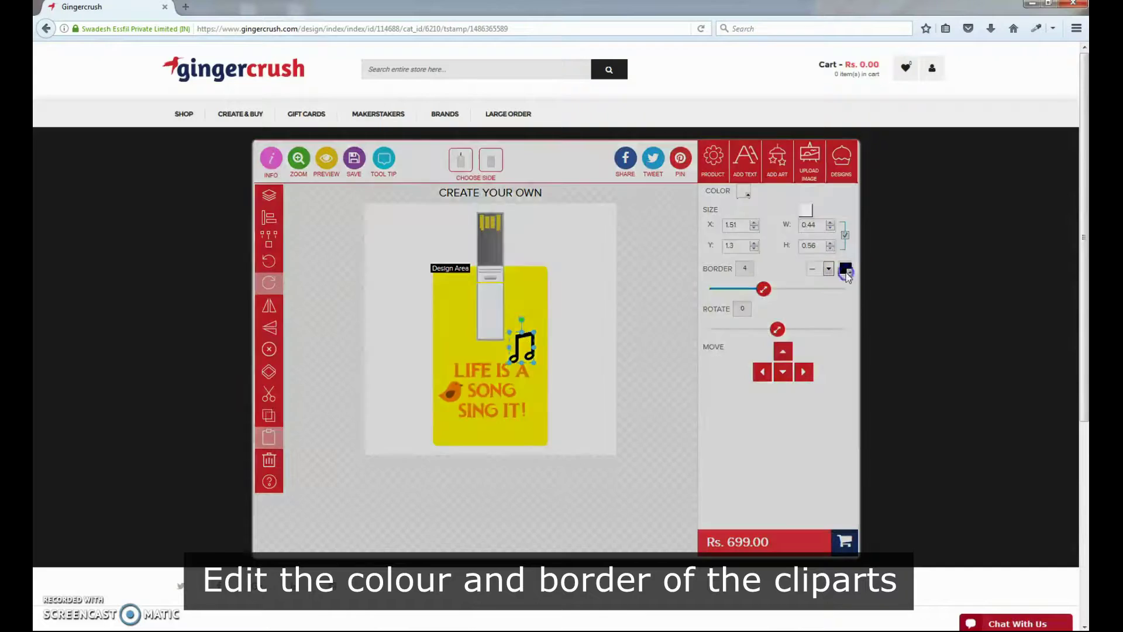
click(788, 274)
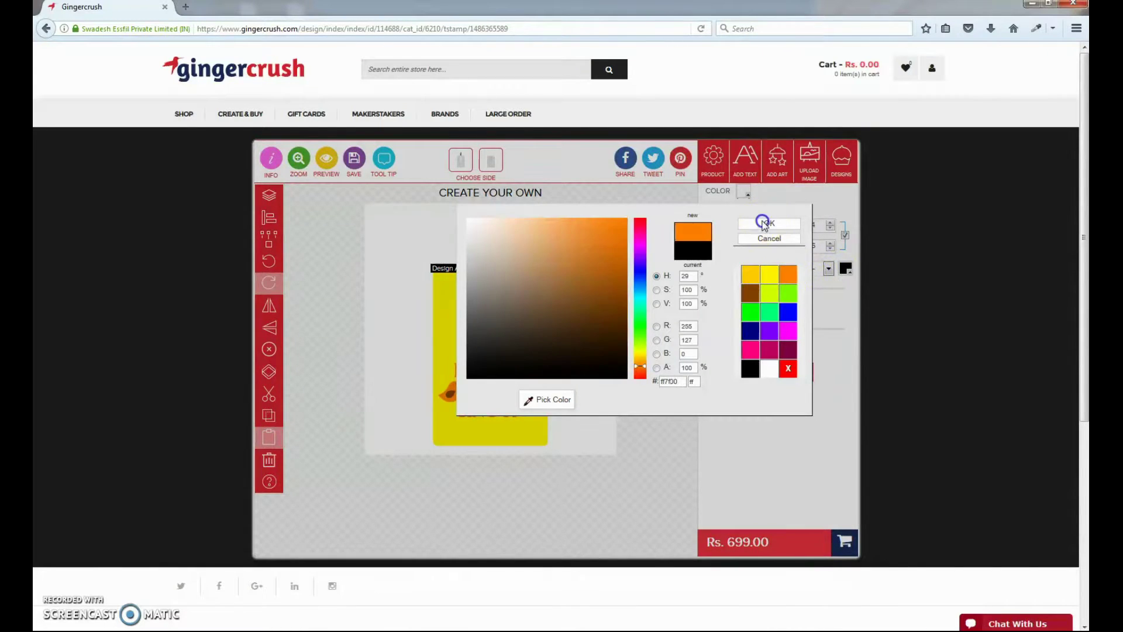
click(768, 223)
click(746, 199)
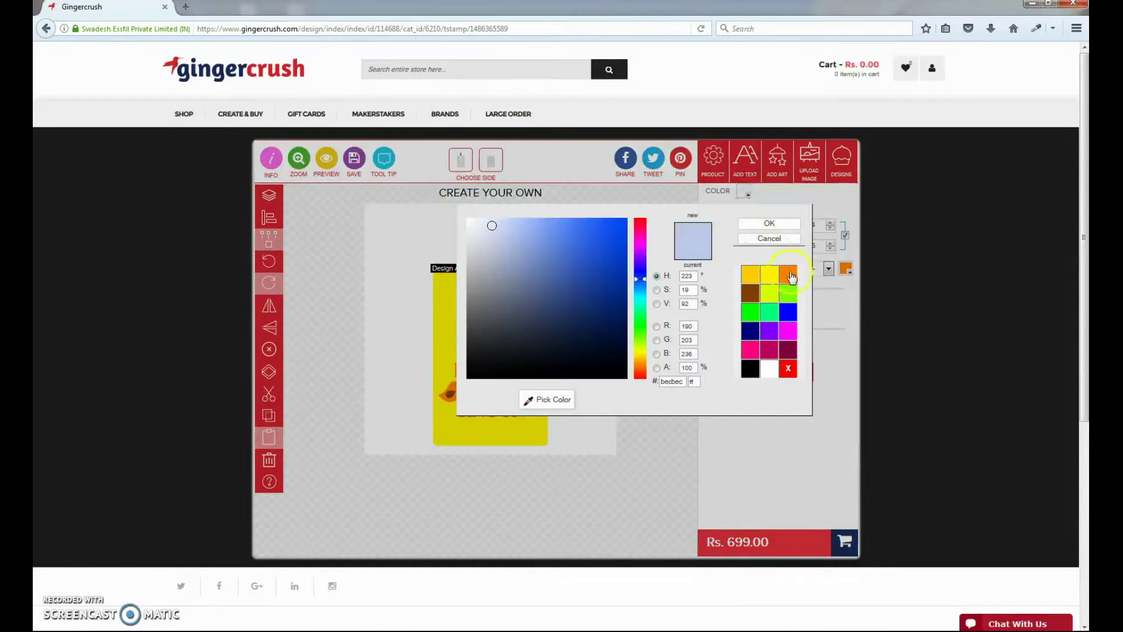
click(788, 273)
click(768, 222)
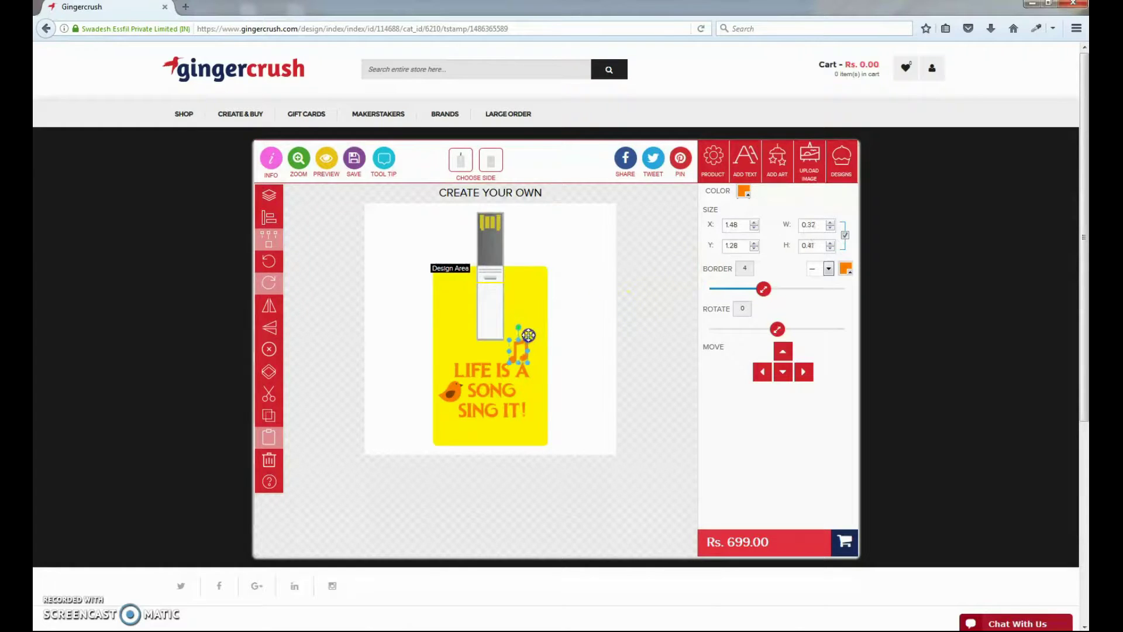
drag(529, 335, 521, 344)
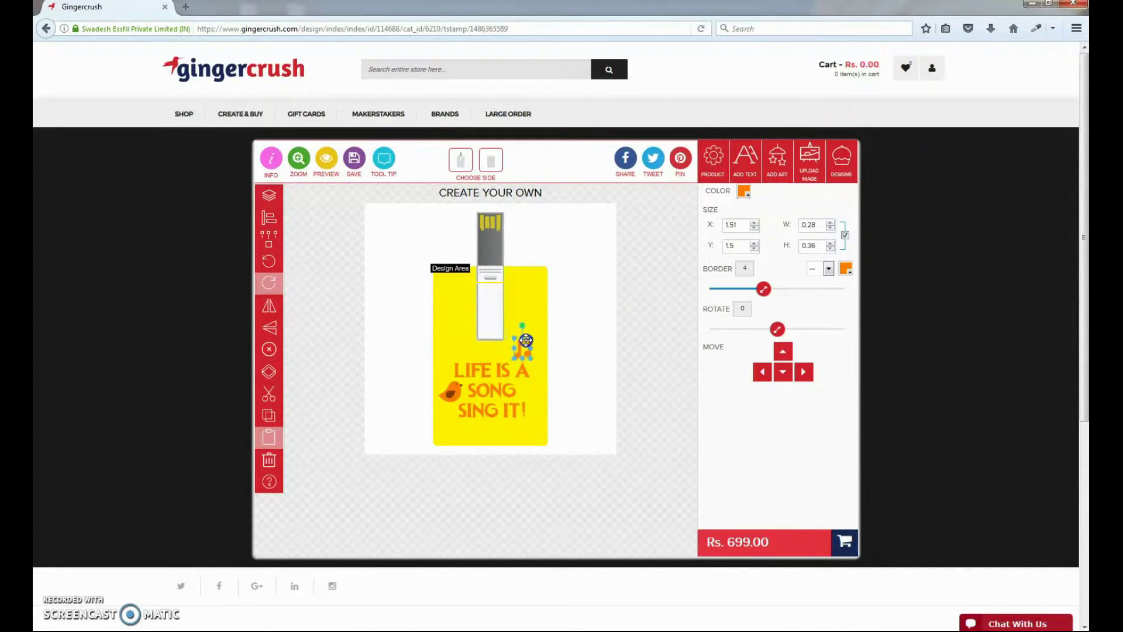
click(569, 339)
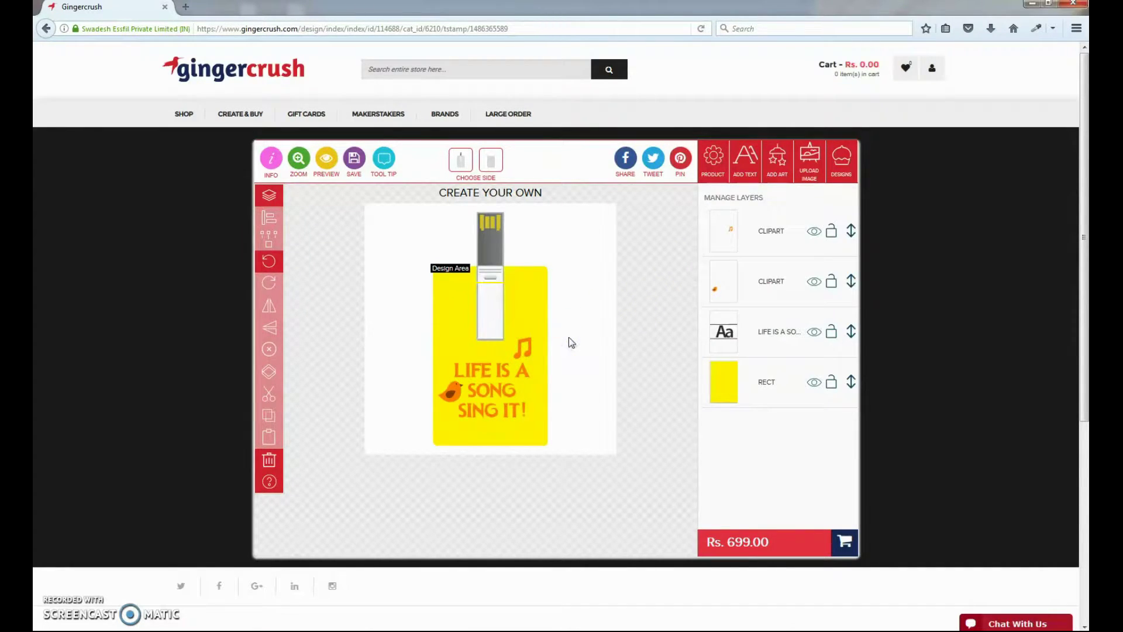
- On the card's back side, upload photo file 11 and place it filling the card at 2.33 × 4.67
click(489, 166)
click(808, 171)
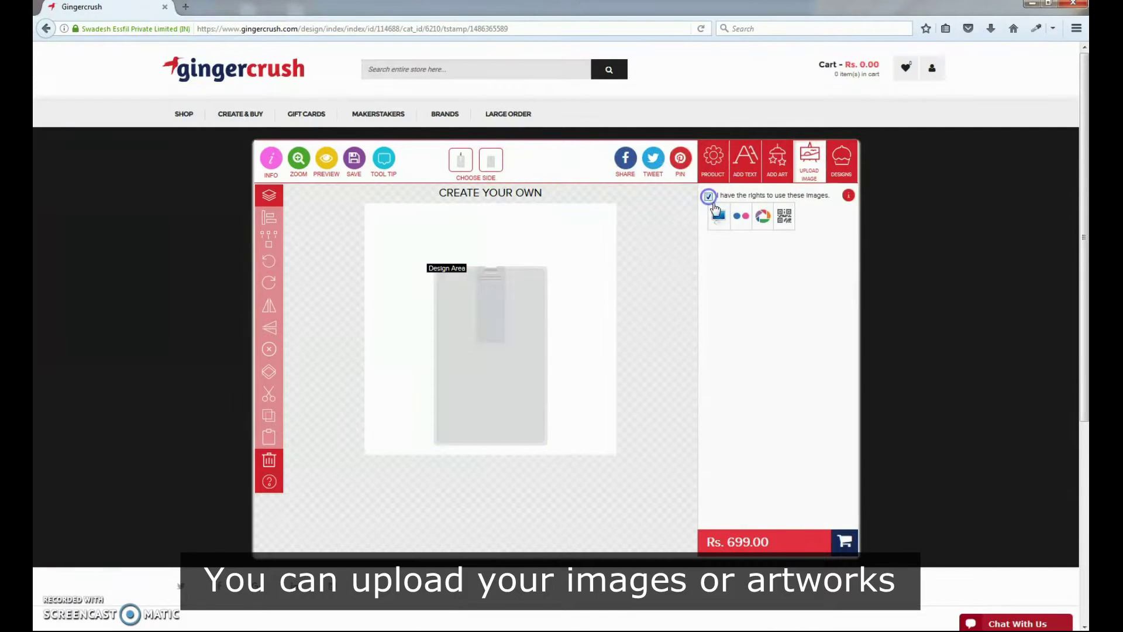
click(718, 217)
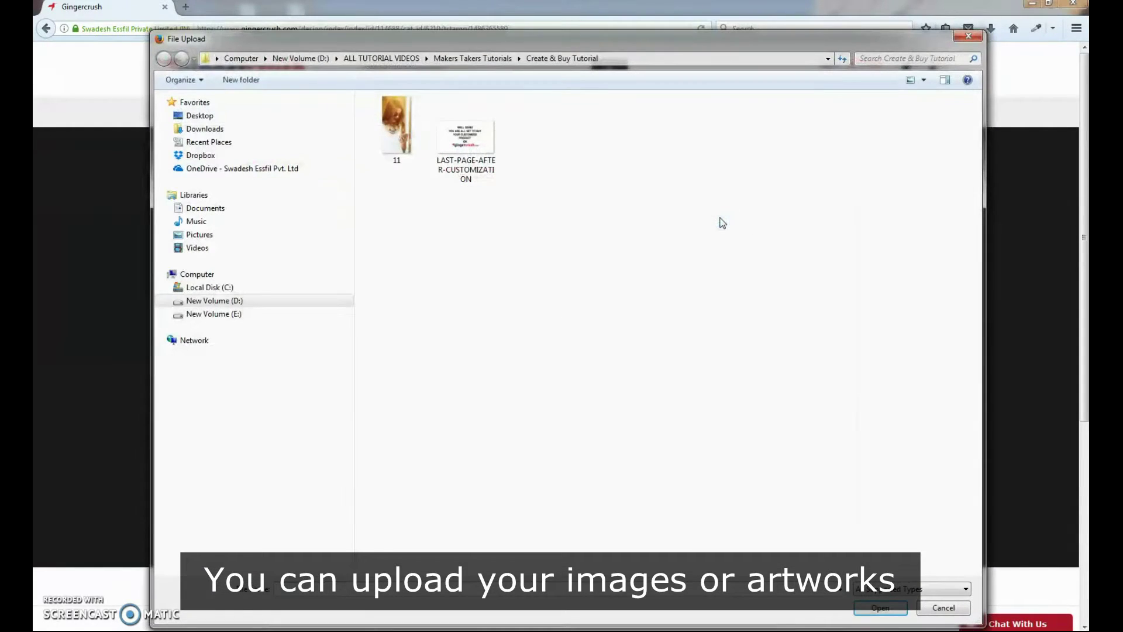
click(330, 130)
click(396, 126)
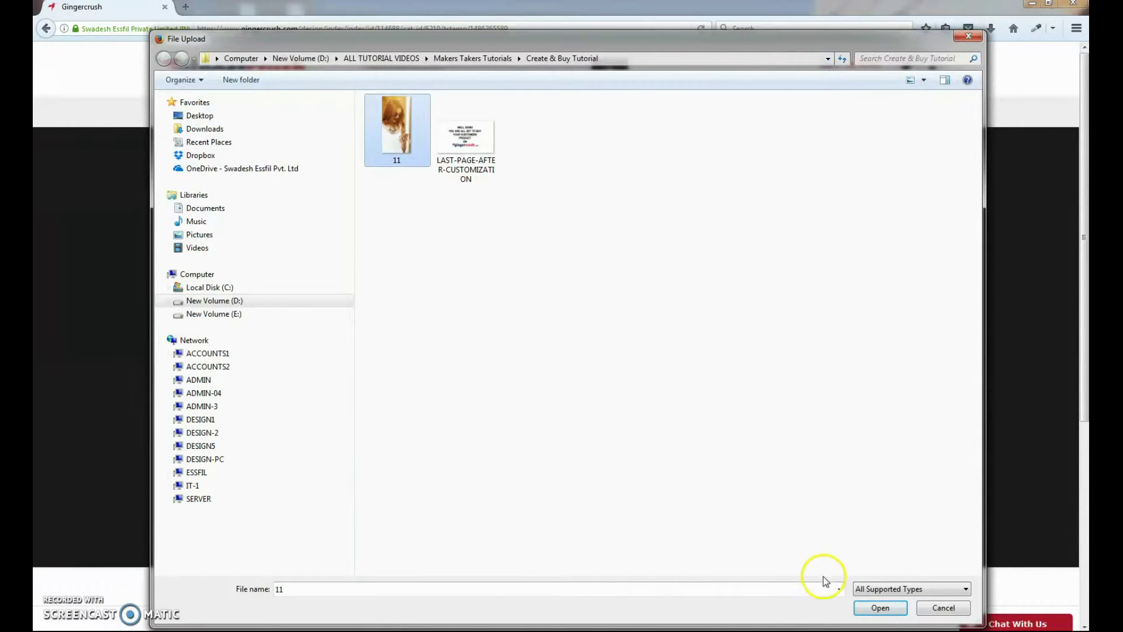
click(860, 604)
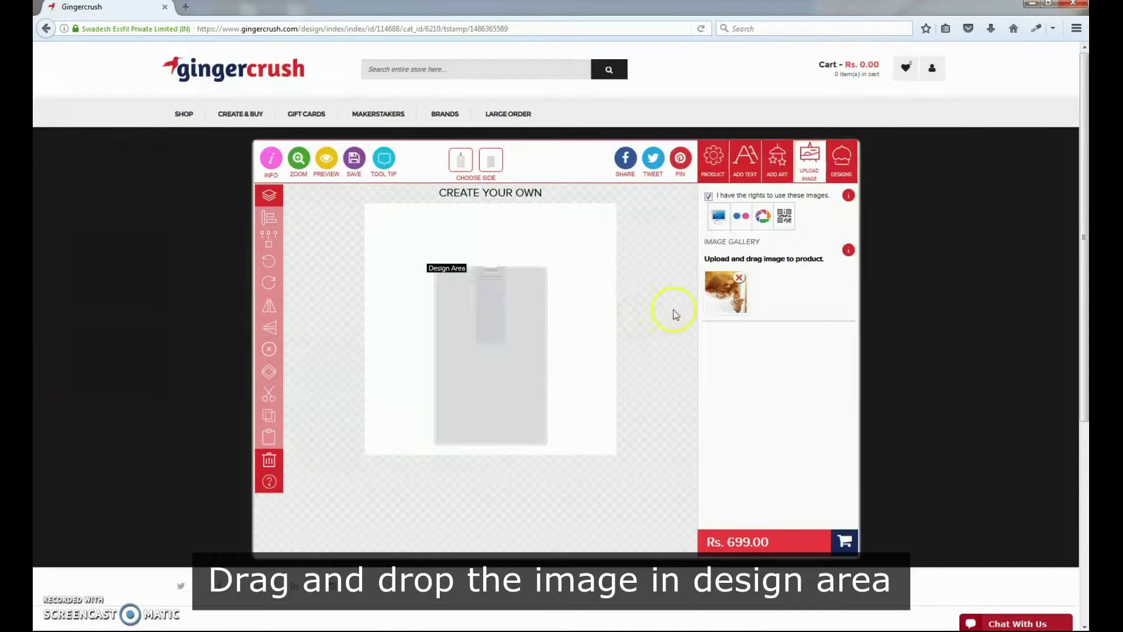
mouse_move(720, 301)
mouse_down()
mouse_move(502, 328)
mouse_move(449, 304)
mouse_move(552, 376)
mouse_move(534, 370)
mouse_up()
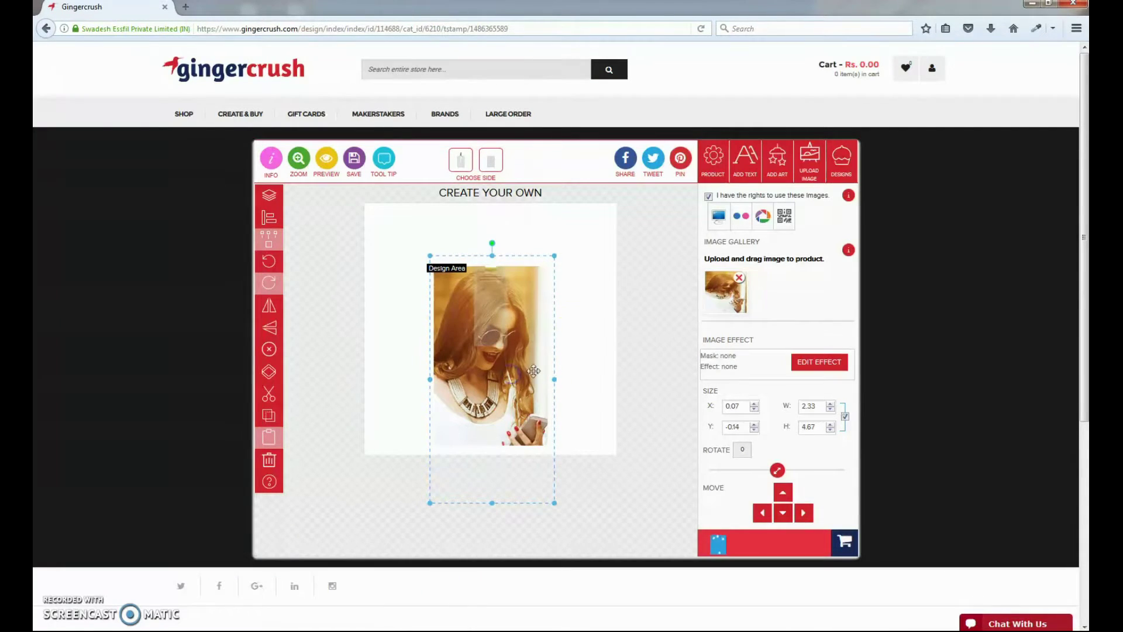
click(616, 291)
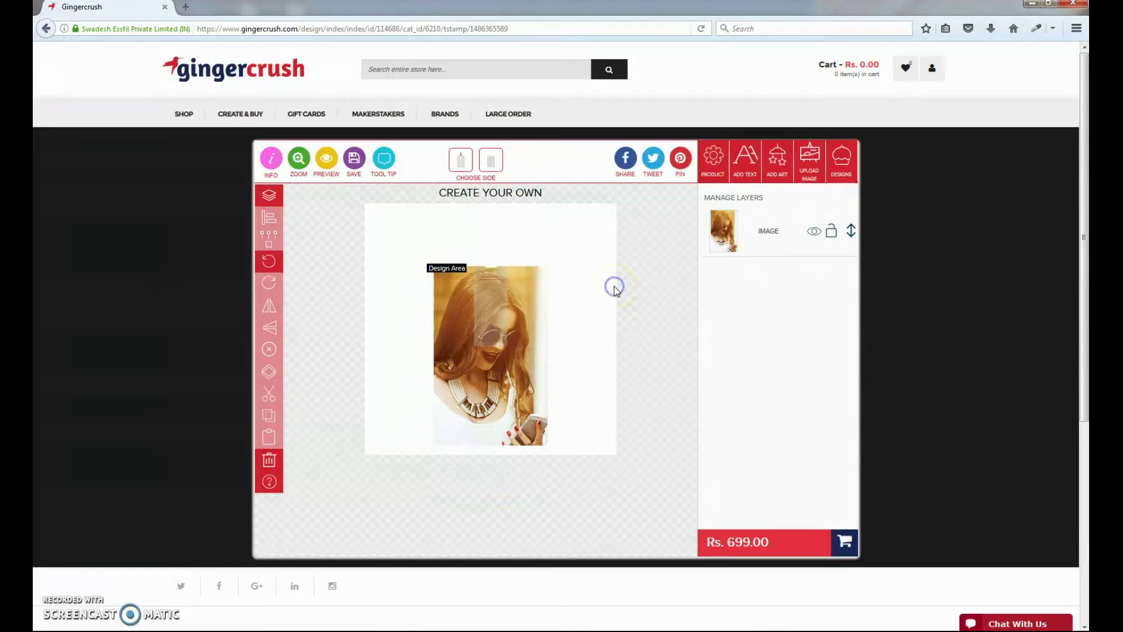
- Add the name text and move it to the photo's bottom-left
click(751, 175)
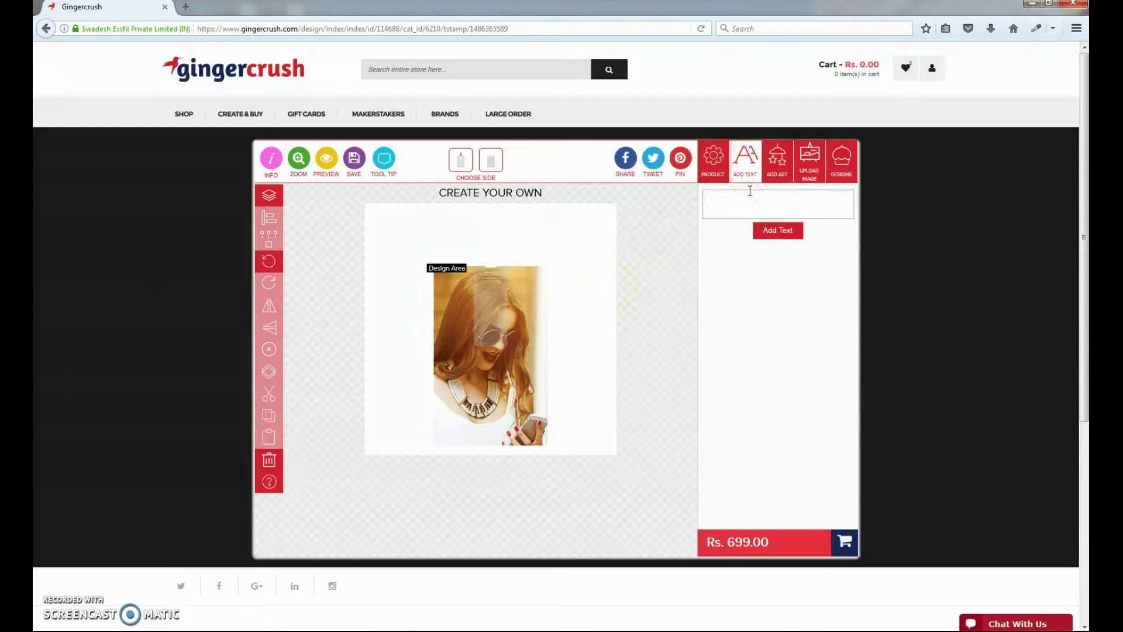
text(aay)
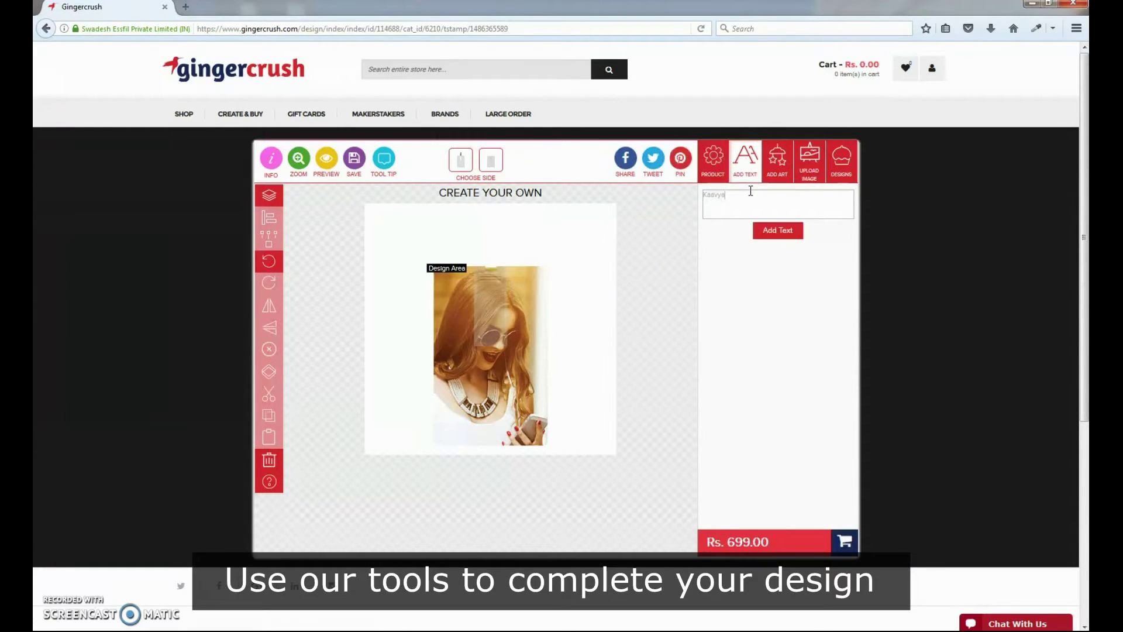
click(776, 231)
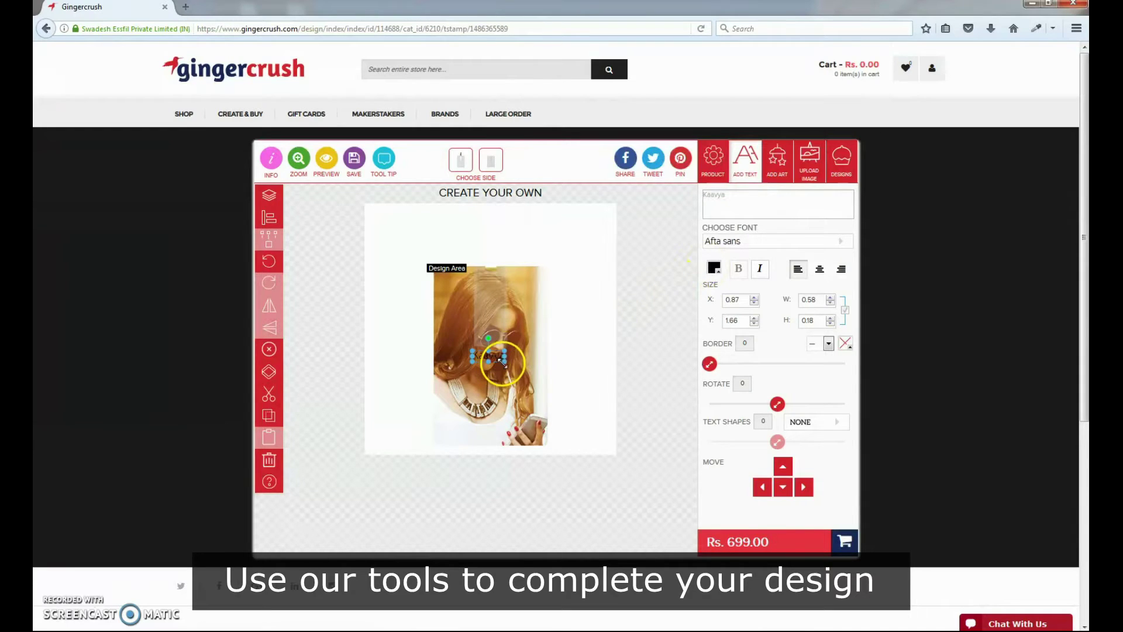
drag(521, 375, 476, 432)
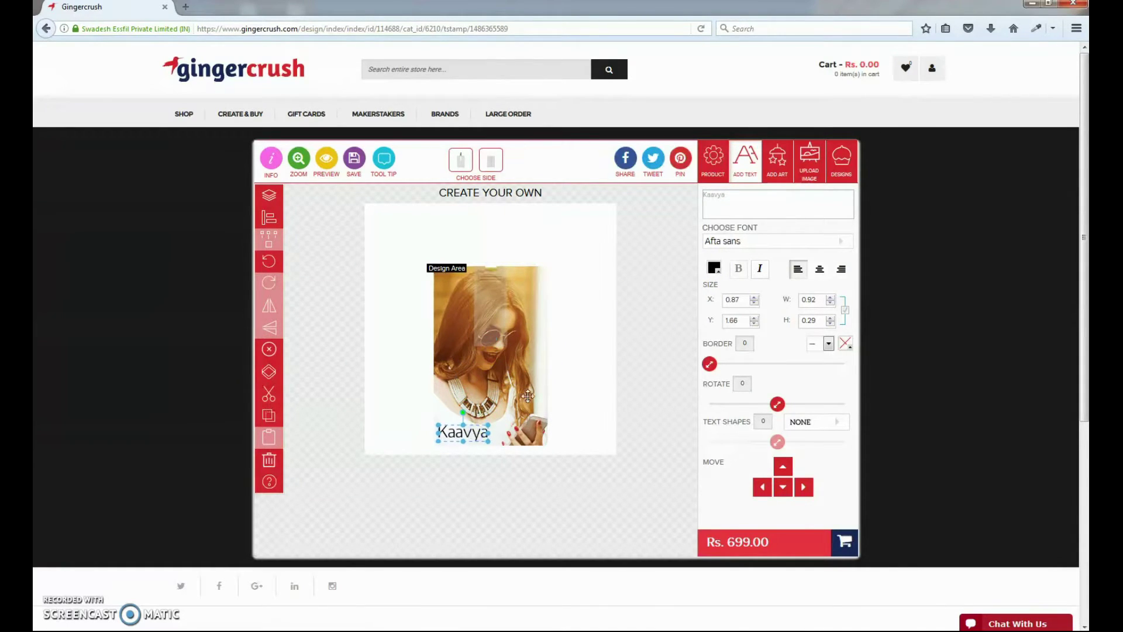
- Set the name text to Ice Kingdom, shrink it slightly and colour it orange
click(731, 239)
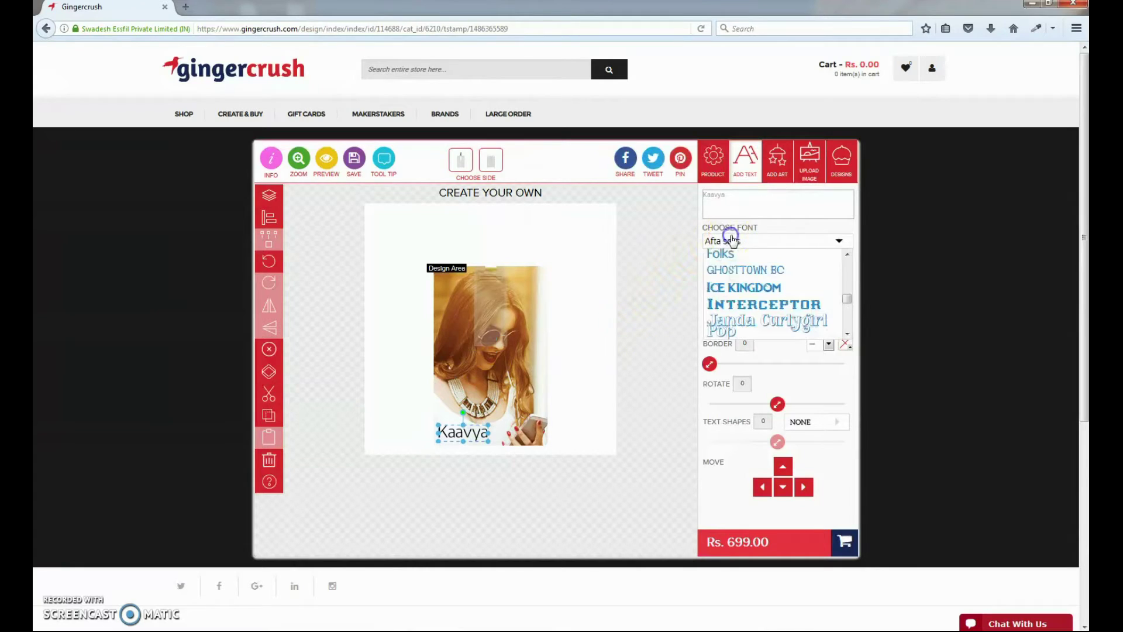
click(731, 286)
drag(505, 425, 495, 427)
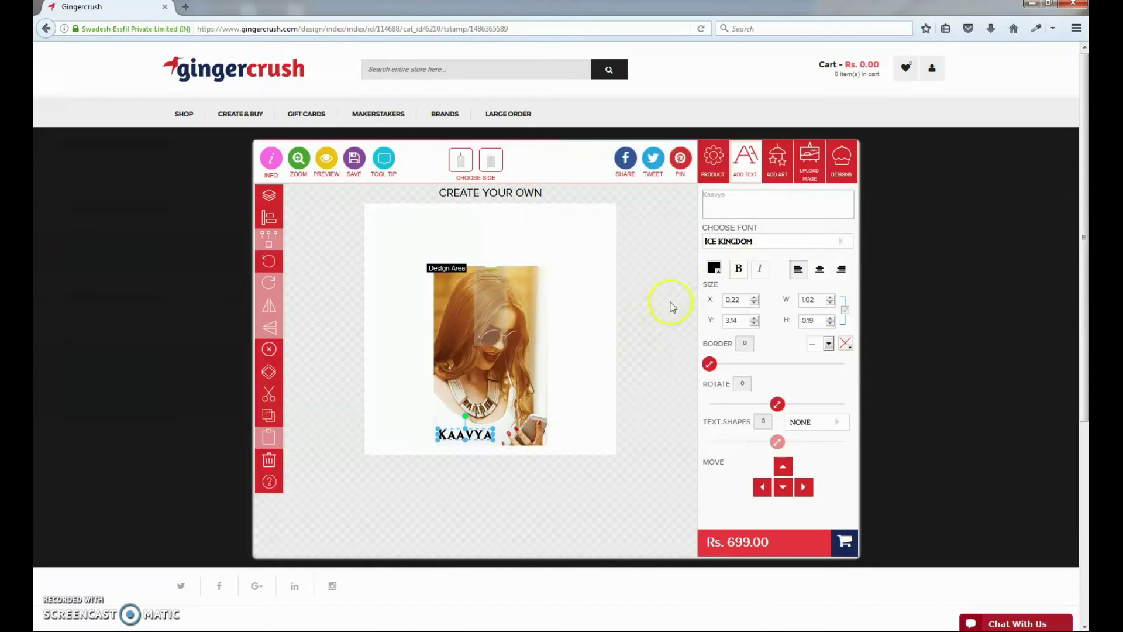
click(713, 267)
click(785, 276)
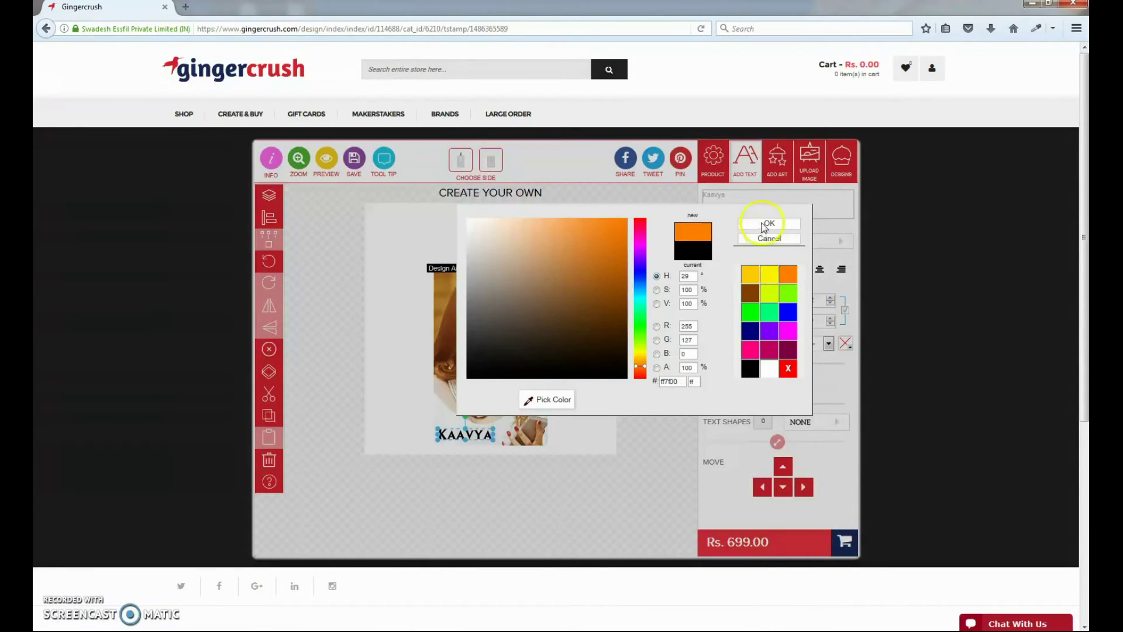
click(764, 225)
click(573, 318)
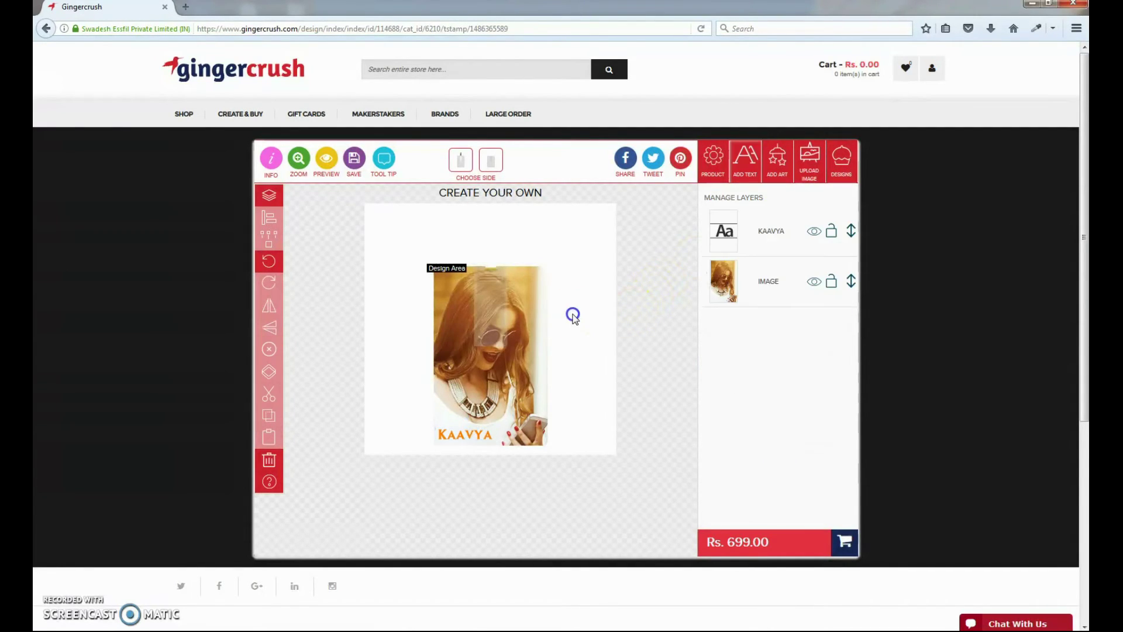
- Review the front and photo sides, then buy the customized pendrive card
click(461, 160)
click(489, 160)
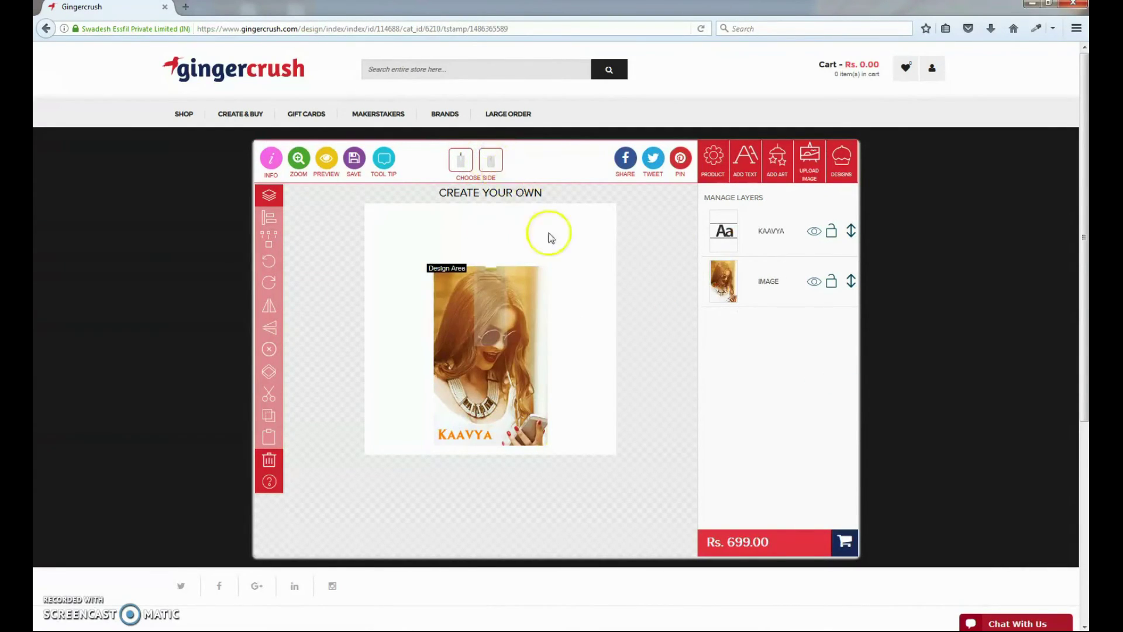
click(842, 540)
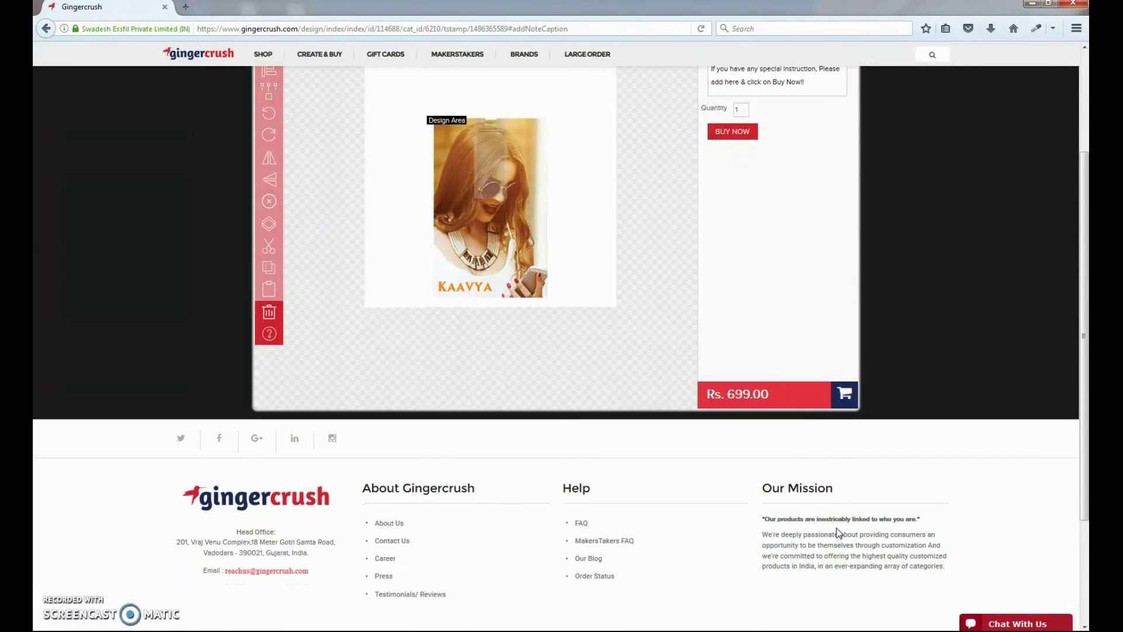
scroll(722, 185, up, 2)
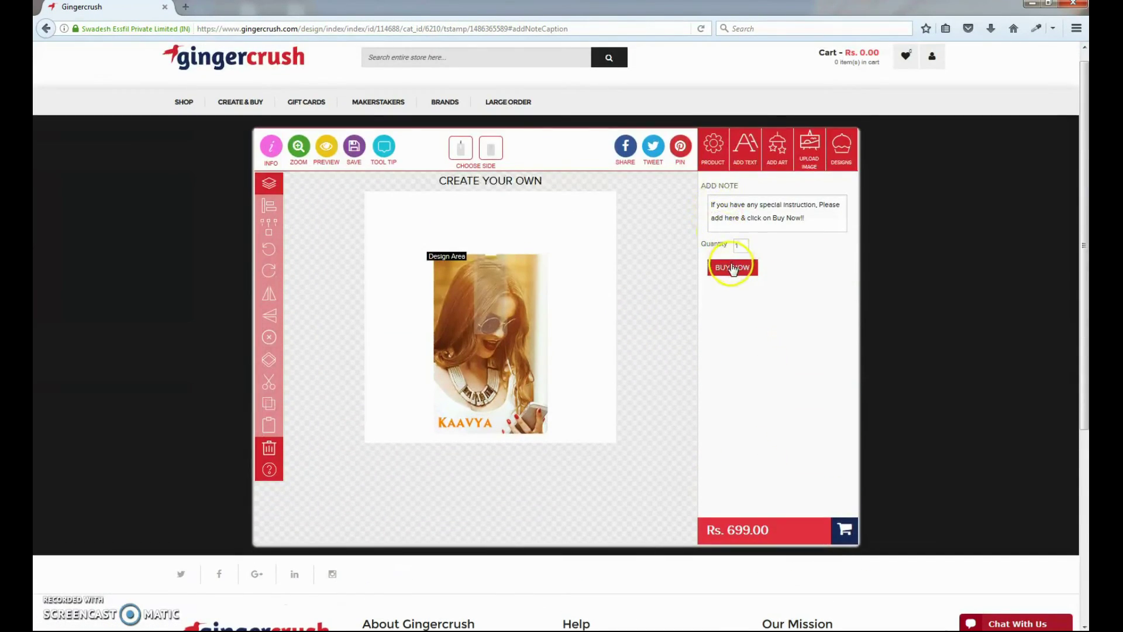
click(731, 267)
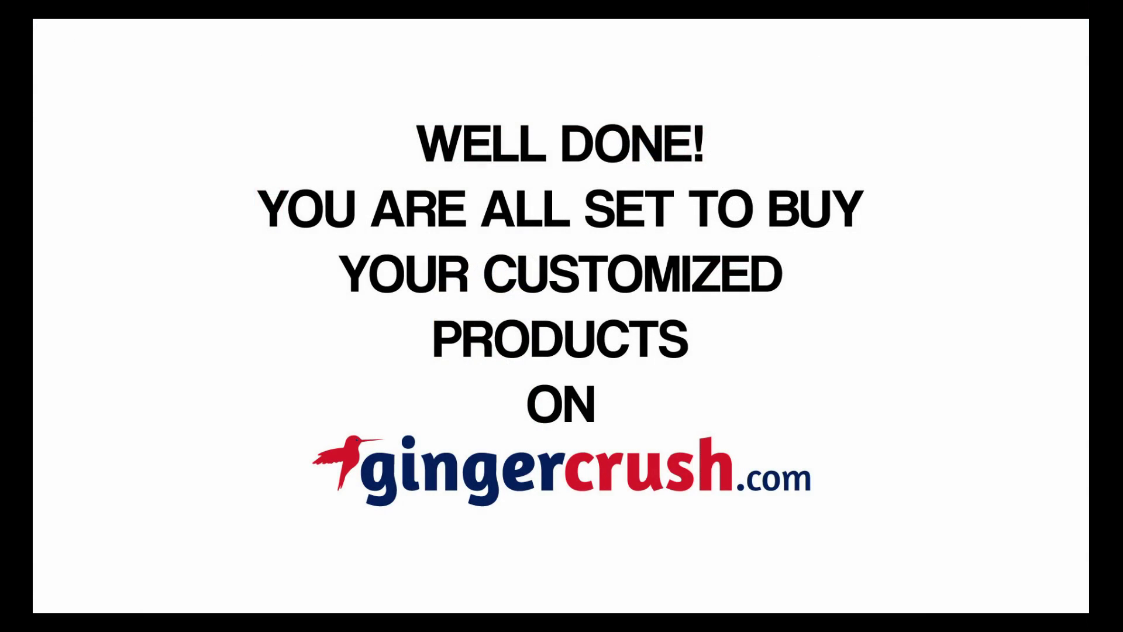